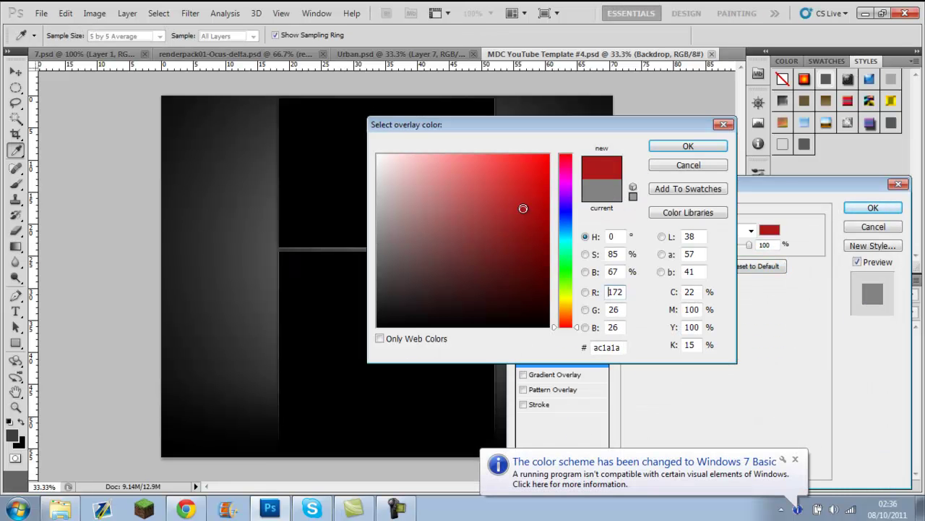
Step: Pick a dark purple as the backdrop's Color Overlay colour
{"action": "mouse_move", "coordinate": [566, 217]}
{"action": "left_mouse_down"}
{"action": "mouse_move", "coordinate": [565, 190]}
{"action": "mouse_move", "coordinate": [544, 248]}
{"action": "left_mouse_up"}
Step: Confirm the dark purple overlay colour and apply the backdrop's layer style
{"action": "left_click", "coordinate": [689, 146]}
{"action": "left_click", "coordinate": [768, 230]}
{"action": "key", "text": "Return"}
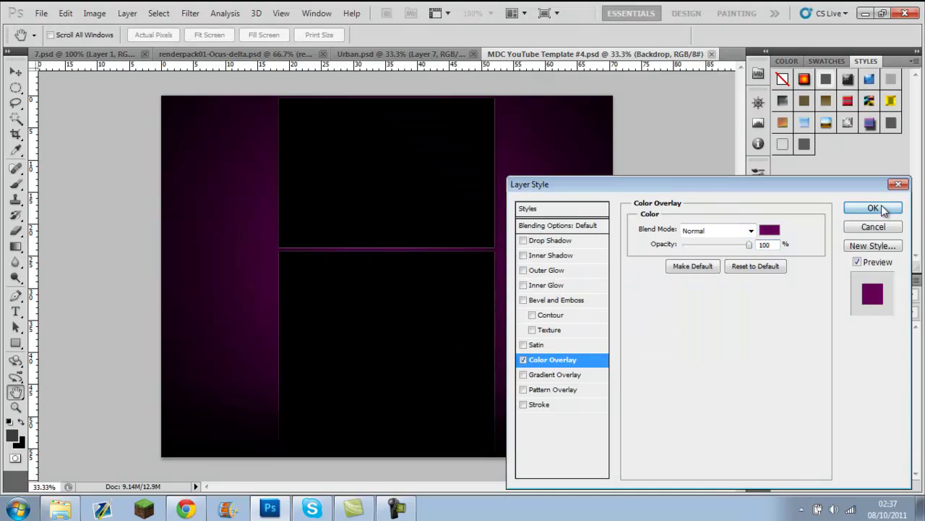
{"action": "left_click", "coordinate": [872, 209]}
Step: Bring the striped bar layer from 7.psd into the template and narrow it slightly
{"action": "left_click", "coordinate": [121, 54]}
{"action": "left_click_drag", "start_coordinate": [455, 180], "coordinate": [500, 194]}
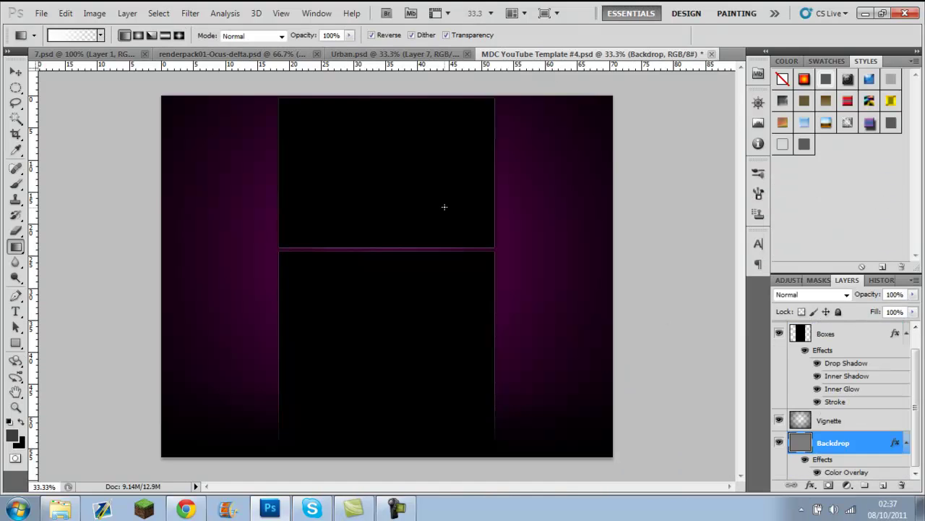
{"action": "key", "text": "v"}
{"action": "key", "text": "ctrl+t"}
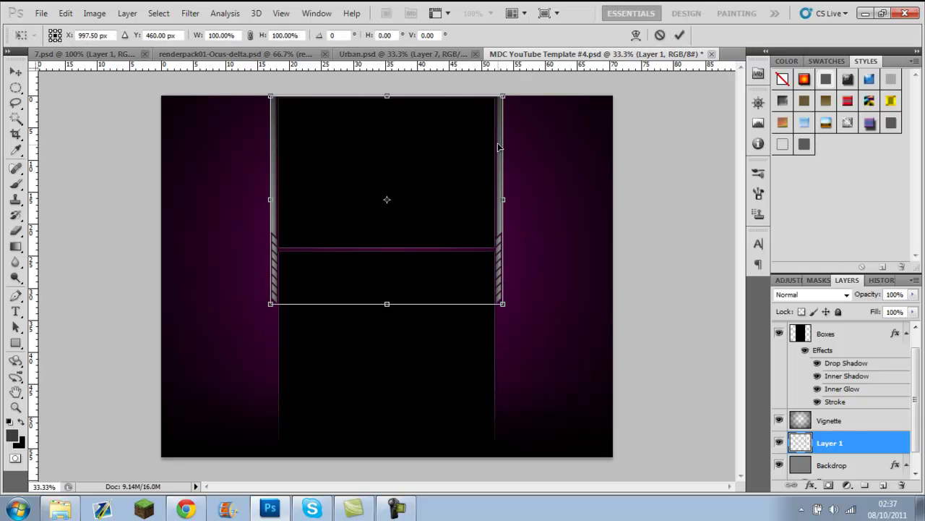
{"action": "left_click_drag", "start_coordinate": [504, 200], "coordinate": [503, 201]}
{"action": "key", "text": "Return"}
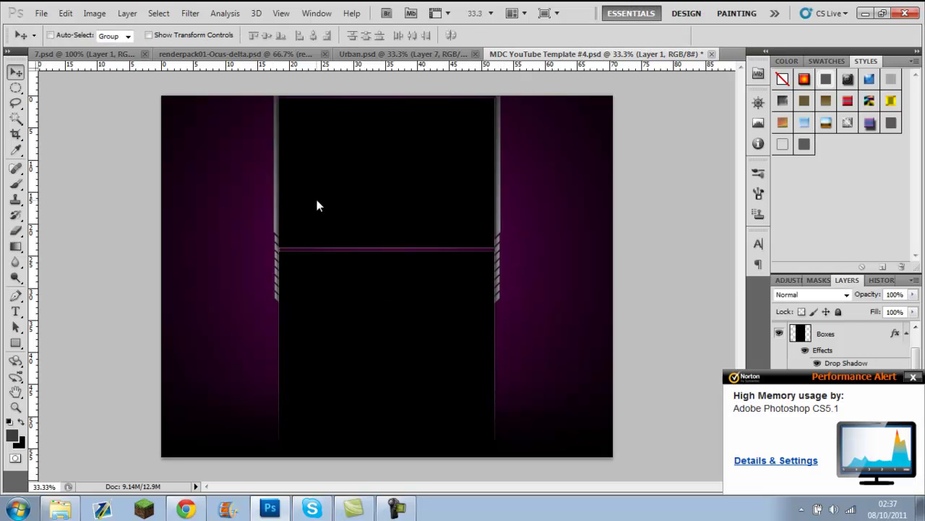
Step: Nudge the striped bars into place and shorten them from the bottom to fit the top box
{"action": "key", "text": "ctrl+plus"}
{"action": "key", "text": "ctrl+plus"}
{"action": "scroll", "coordinate": [320, 207], "scroll_direction": "up", "scroll_amount": 3}
{"action": "left_click_drag", "start_coordinate": [830, 443], "coordinate": [842, 329]}
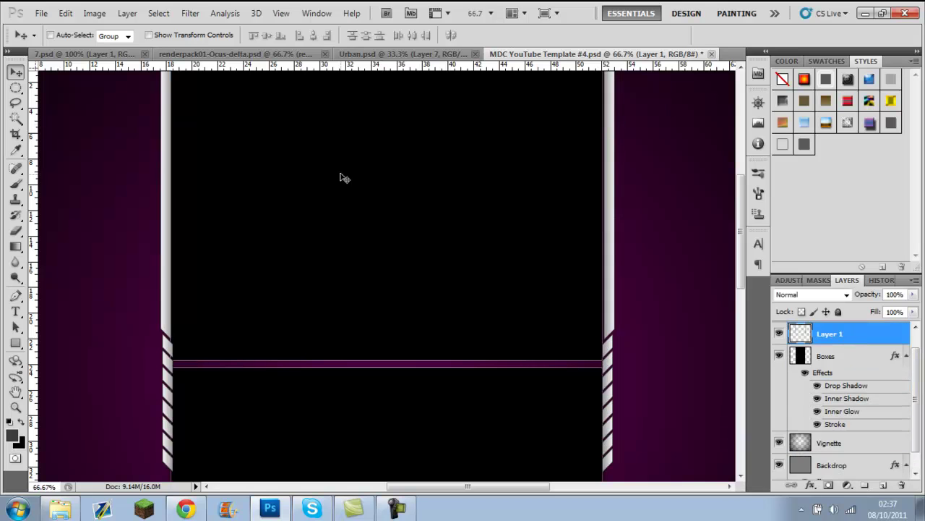
{"action": "key", "text": "Right"}
{"action": "key", "text": "Right"}
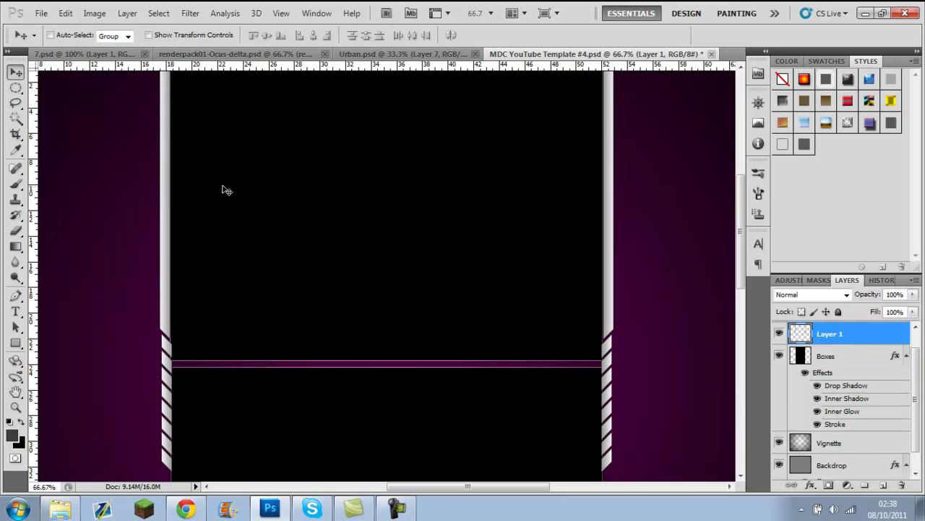
{"action": "key", "text": "shift+Down"}
{"action": "key", "text": "shift+Down"}
{"action": "key", "text": "shift+Down"}
{"action": "key", "text": "shift+Up"}
{"action": "key", "text": "shift+Up"}
{"action": "key", "text": "shift+Up"}
{"action": "key", "text": "shift+Down"}
{"action": "key", "text": "shift+Down"}
{"action": "key", "text": "shift+Down"}
{"action": "key", "text": "ctrl+t"}
{"action": "mouse_move", "coordinate": [387, 388]}
{"action": "left_mouse_down"}
{"action": "mouse_move", "coordinate": [386, 272]}
{"action": "mouse_move", "coordinate": [403, 240]}
{"action": "left_mouse_up"}
{"action": "key", "text": "Return"}
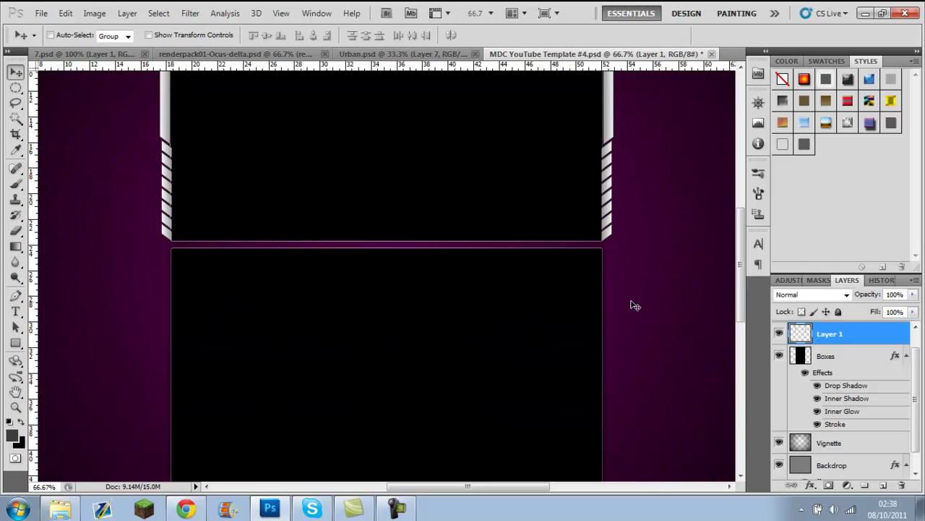
Step: Set the Boxes layer's Inner Glow colour to dark purple 4b064e
{"action": "left_click", "coordinate": [859, 399]}
{"action": "double_click", "coordinate": [855, 411]}
{"action": "left_click", "coordinate": [666, 274]}
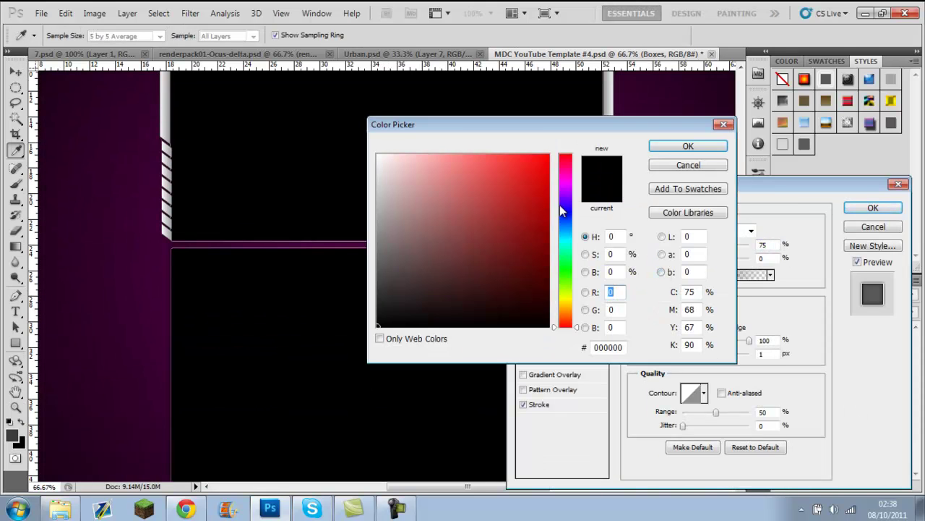
{"action": "left_click", "coordinate": [677, 147]}
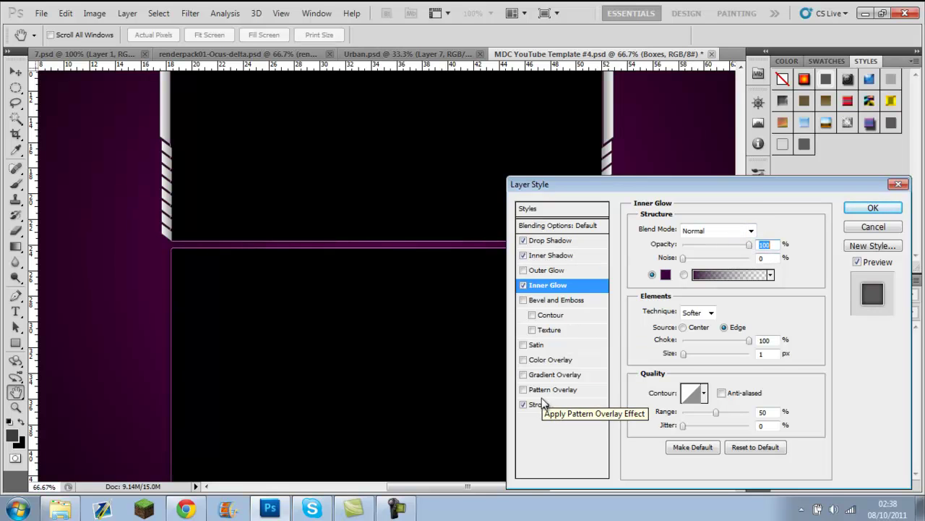
{"action": "left_click", "coordinate": [873, 207]}
Step: Duplicate the silver bar to the top box's right edge and merge it into the striped bar layer
{"action": "scroll", "coordinate": [611, 245], "scroll_direction": "up", "scroll_amount": 5}
{"action": "key", "text": "alt+bracketright"}
{"action": "key", "text": "w"}
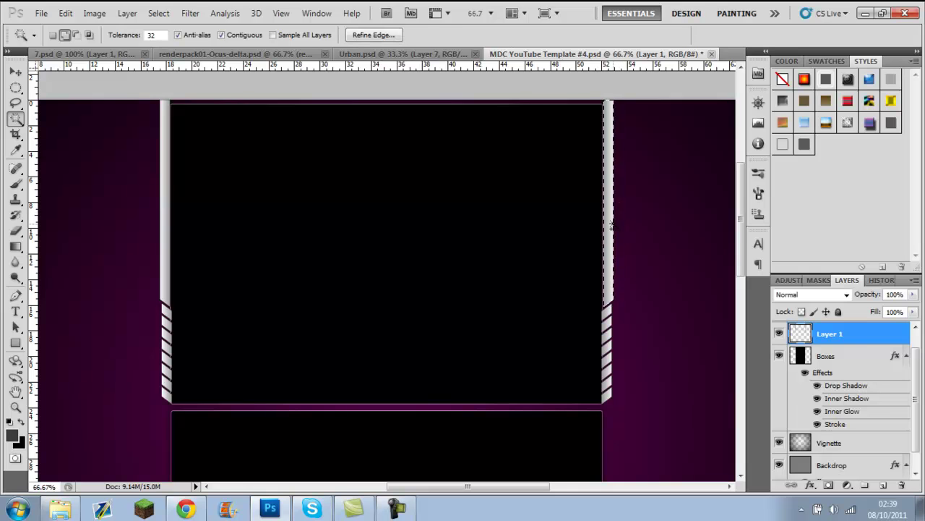
{"action": "key", "text": "ctrl+v"}
{"action": "key", "text": "v"}
{"action": "left_click_drag", "start_coordinate": [358, 171], "coordinate": [611, 136]}
{"action": "key", "text": "ctrl+e"}
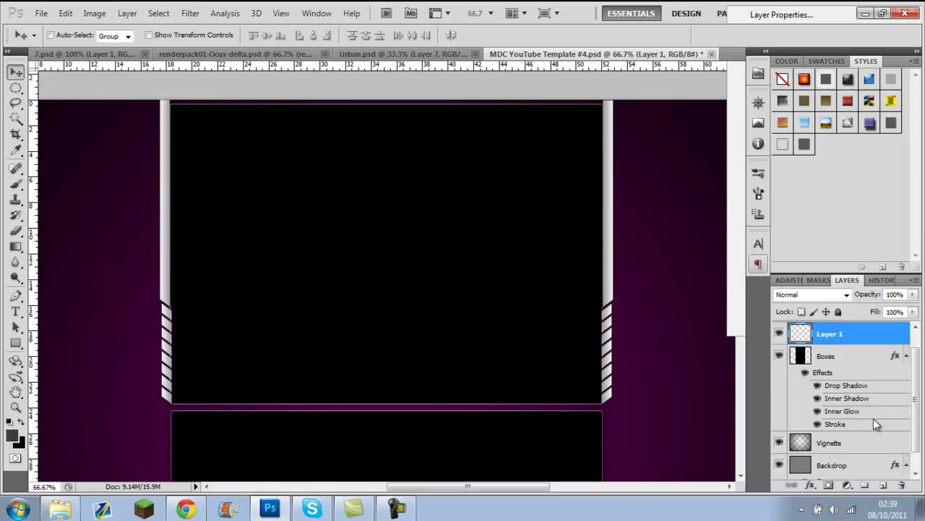
{"action": "key", "text": "ctrl+shift+Tab"}
{"action": "key", "text": "ctrl+shift+Tab"}
{"action": "key", "text": "ctrl+shift+Tab"}
Step: In 7.psd, hide the background and merge the visible NEBULA logo layers
{"action": "right_click", "coordinate": [848, 410]}
{"action": "left_click", "coordinate": [774, 391]}
{"action": "key", "text": "ctrl+z"}
{"action": "left_click", "coordinate": [779, 472]}
{"action": "right_click", "coordinate": [833, 380]}
{"action": "left_click", "coordinate": [774, 356]}
Step: Place the NEBULA logo small at the bottom centre of the template's top box
{"action": "mouse_move", "coordinate": [604, 289]}
{"action": "left_mouse_down"}
{"action": "mouse_move", "coordinate": [529, 386]}
{"action": "mouse_move", "coordinate": [399, 376]}
{"action": "left_mouse_up"}
{"action": "key", "text": "ctrl+t"}
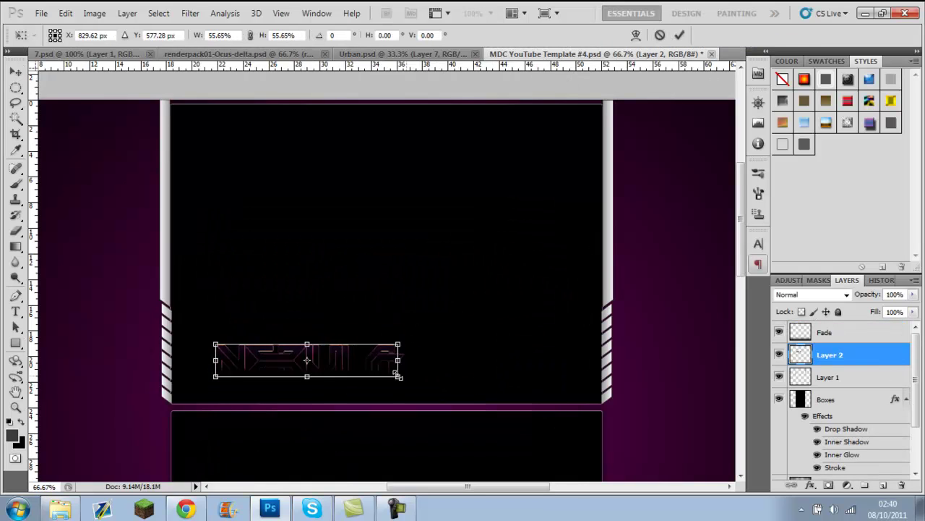
{"action": "left_click_drag", "start_coordinate": [336, 363], "coordinate": [408, 396]}
{"action": "key", "text": "Return"}
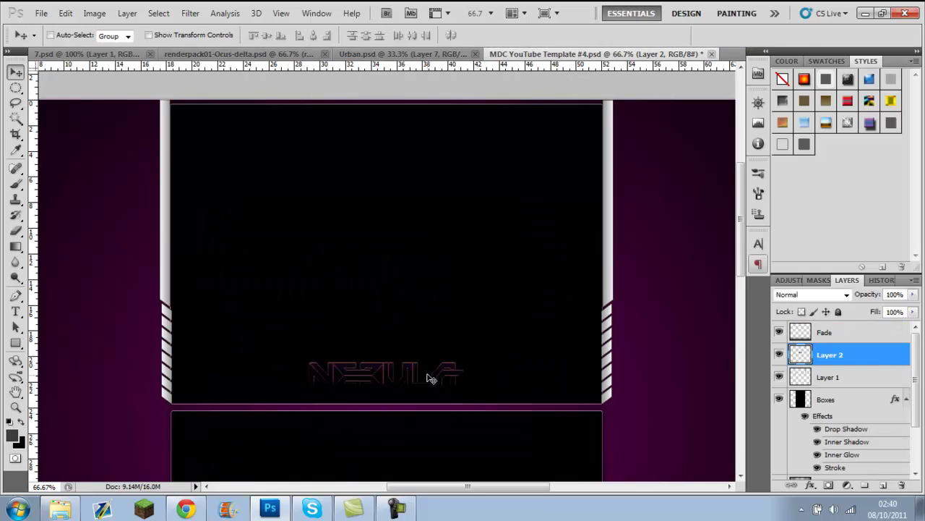
Step: Paste a large NEBULA copy at the lower left and rotate it 90° counter-clockwise
{"action": "key", "text": "ctrl+v"}
{"action": "mouse_move", "coordinate": [351, 268]}
{"action": "left_mouse_down"}
{"action": "mouse_move", "coordinate": [185, 331]}
{"action": "mouse_move", "coordinate": [141, 370]}
{"action": "left_mouse_up"}
{"action": "key", "text": "ctrl+t"}
{"action": "right_click", "coordinate": [251, 145]}
{"action": "left_click", "coordinate": [291, 299]}
Step: Add another NEBULA copy rotated 90° CCW, enlarged on the left, beneath Layer 3
{"action": "scroll", "coordinate": [161, 227], "scroll_direction": "down", "scroll_amount": 5}
{"action": "key", "text": "Return"}
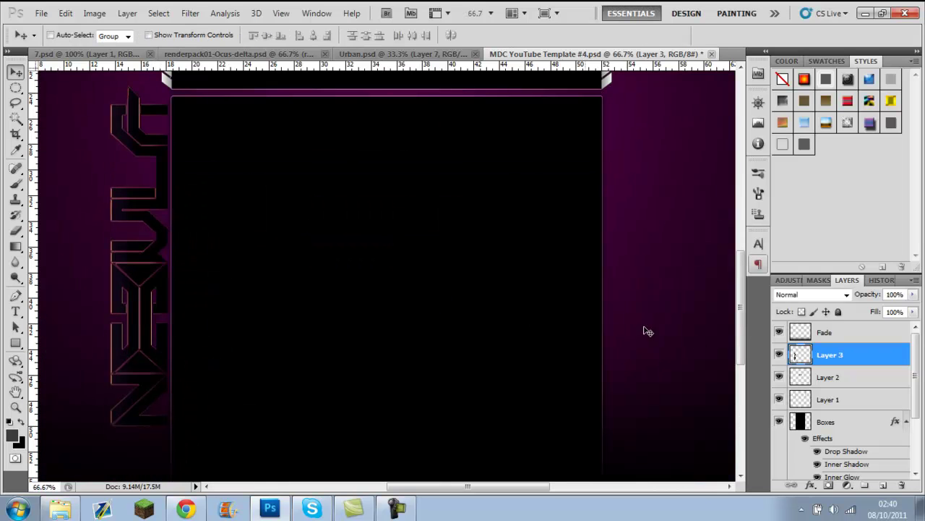
{"action": "key", "text": "ctrl+v"}
{"action": "key", "text": "ctrl+t"}
{"action": "right_click", "coordinate": [392, 274]}
{"action": "left_click", "coordinate": [463, 445]}
{"action": "left_click_drag", "start_coordinate": [395, 221], "coordinate": [142, 195]}
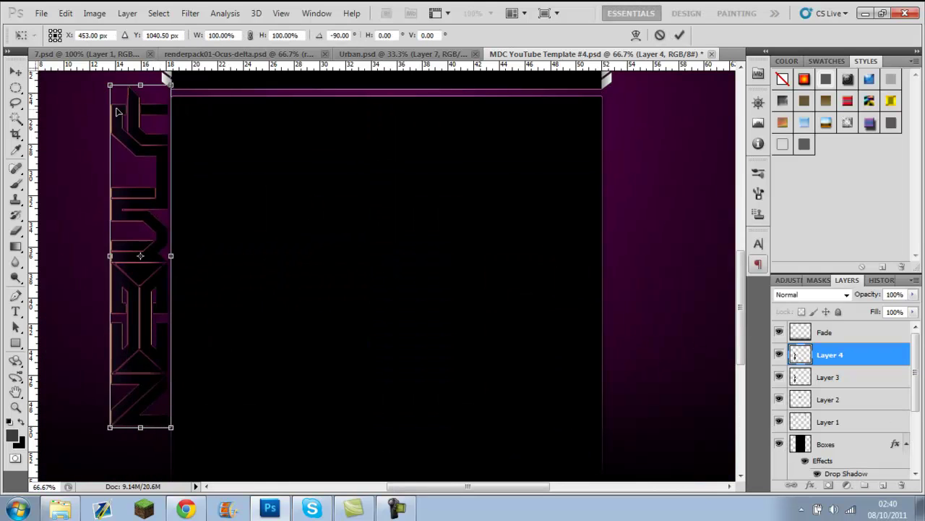
{"action": "scroll", "coordinate": [142, 195], "scroll_direction": "up", "scroll_amount": 1}
{"action": "left_click_drag", "start_coordinate": [133, 118], "coordinate": [133, 139]}
{"action": "key", "text": "Return"}
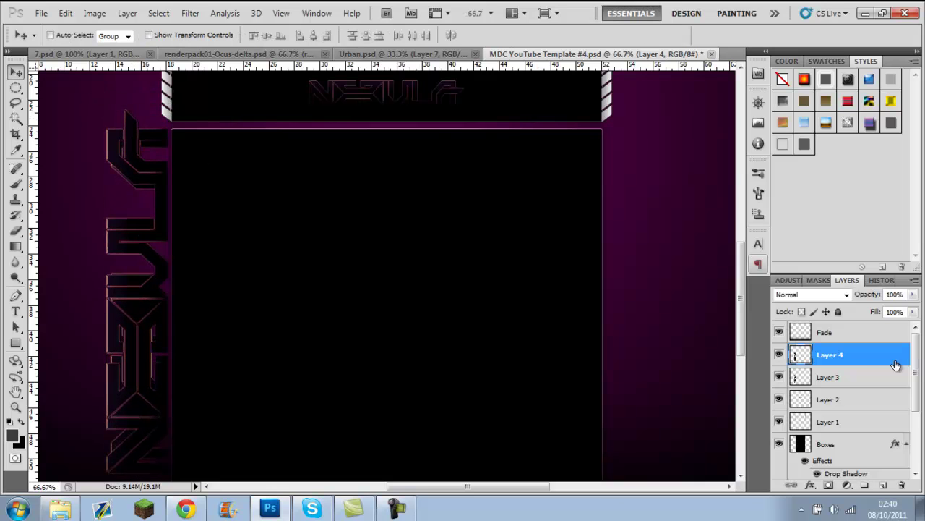
{"action": "key", "text": "ctrl+bracketleft"}
{"action": "key", "text": "ctrl+t"}
{"action": "key", "text": "Return"}
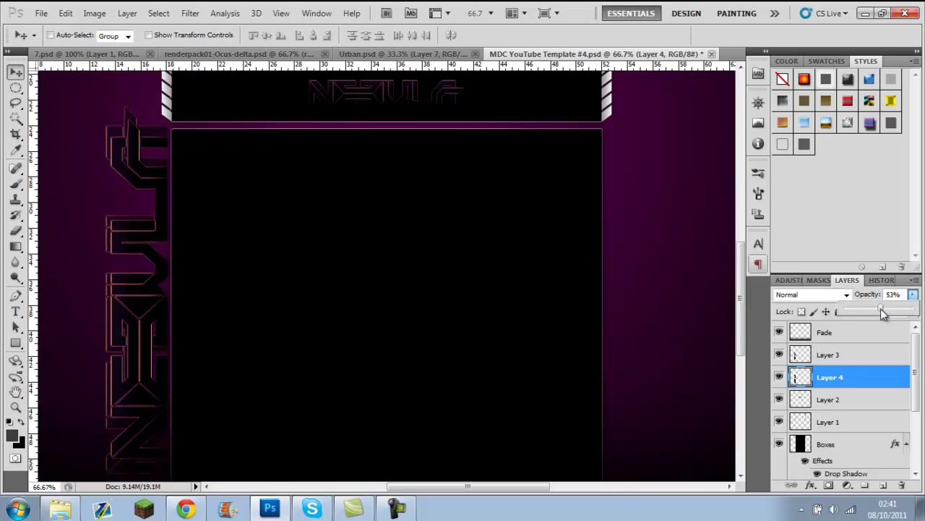
Step: Rotate Layer 5's copy 90° CCW, scale it to about 106% on the left, and place it beneath Layer 4
{"action": "key", "text": "ctrl+t"}
{"action": "right_click", "coordinate": [362, 264]}
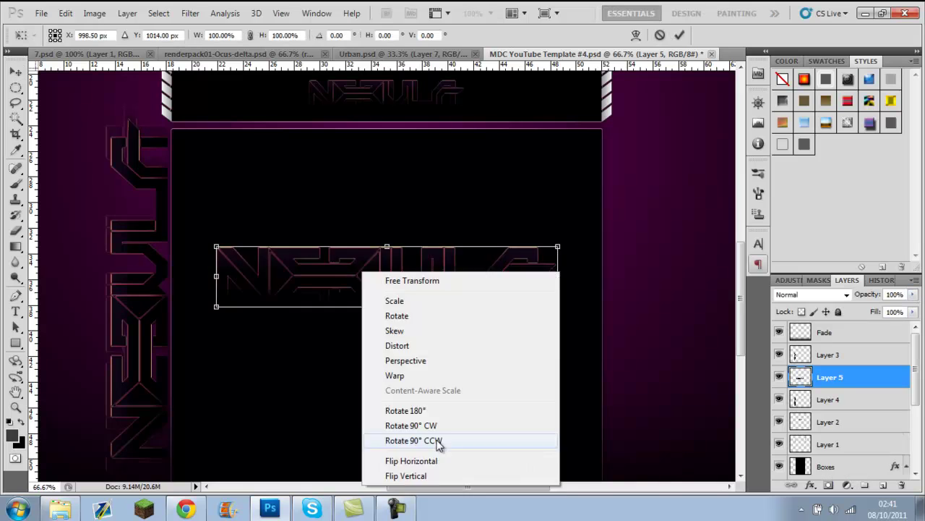
{"action": "left_click", "coordinate": [438, 440]}
{"action": "left_click_drag", "start_coordinate": [361, 274], "coordinate": [128, 278]}
{"action": "left_click_drag", "start_coordinate": [97, 97], "coordinate": [93, 84]}
{"action": "left_click_drag", "start_coordinate": [130, 275], "coordinate": [137, 285]}
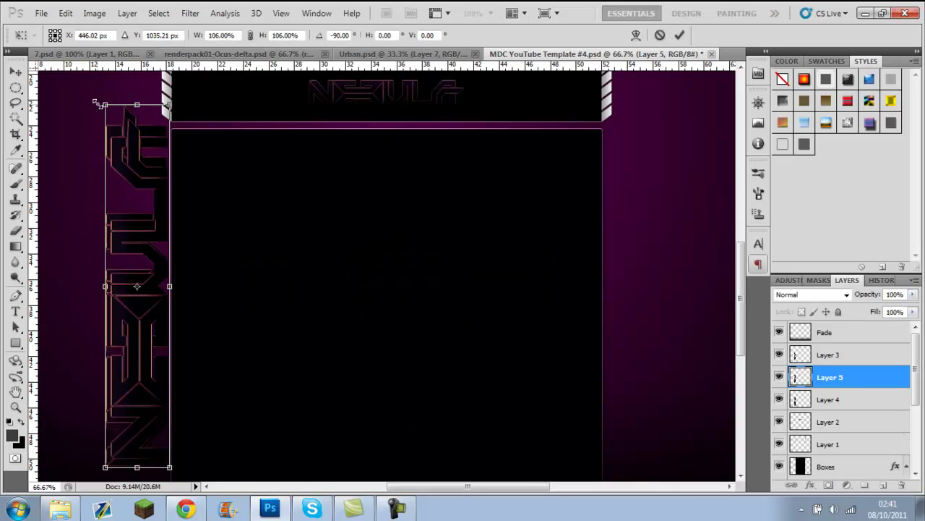
{"action": "key", "text": "Return"}
{"action": "key", "text": "ctrl+bracketleft"}
{"action": "key", "text": "ctrl+t"}
{"action": "left_click_drag", "start_coordinate": [105, 105], "coordinate": [105, 94]}
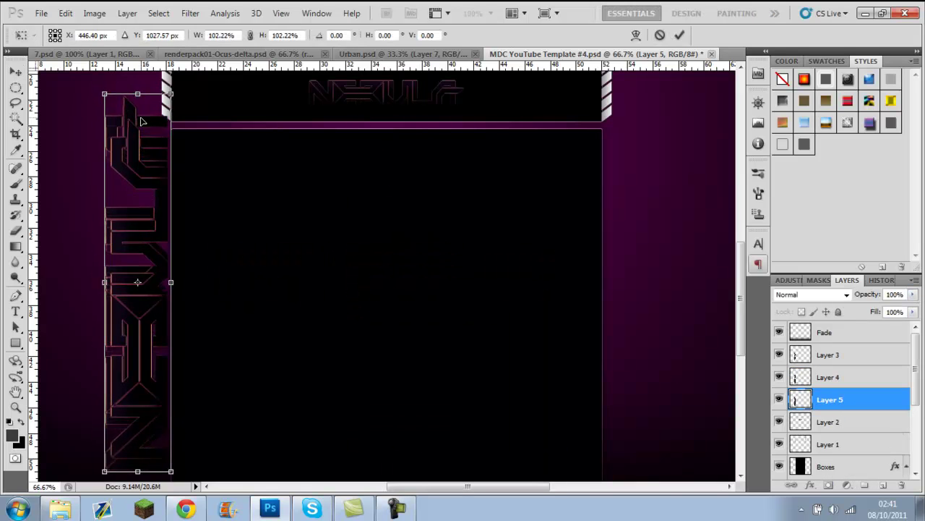
{"action": "key", "text": "Return"}
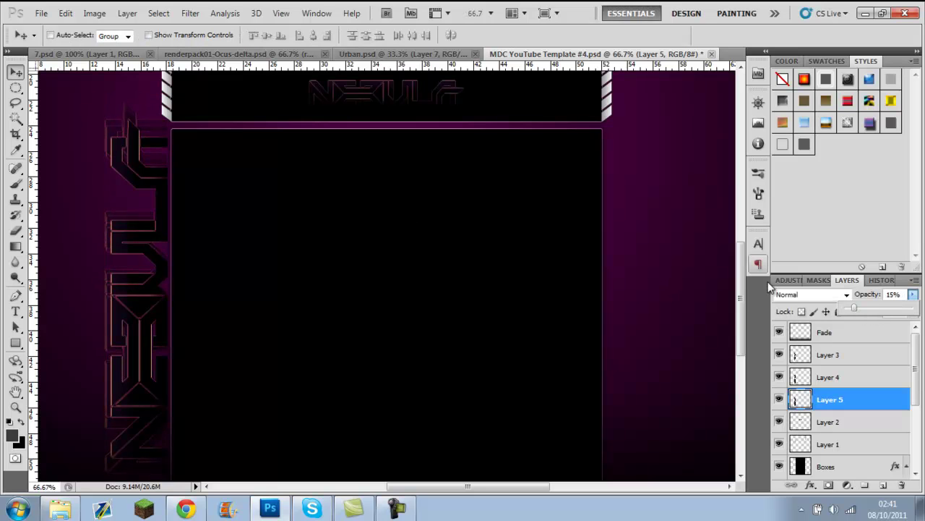
Step: Enlarge Layer 5's logo to about 105.6% and shift it over the vertical logo
{"action": "key", "text": "ctrl+t"}
{"action": "left_click_drag", "start_coordinate": [104, 95], "coordinate": [103, 93]}
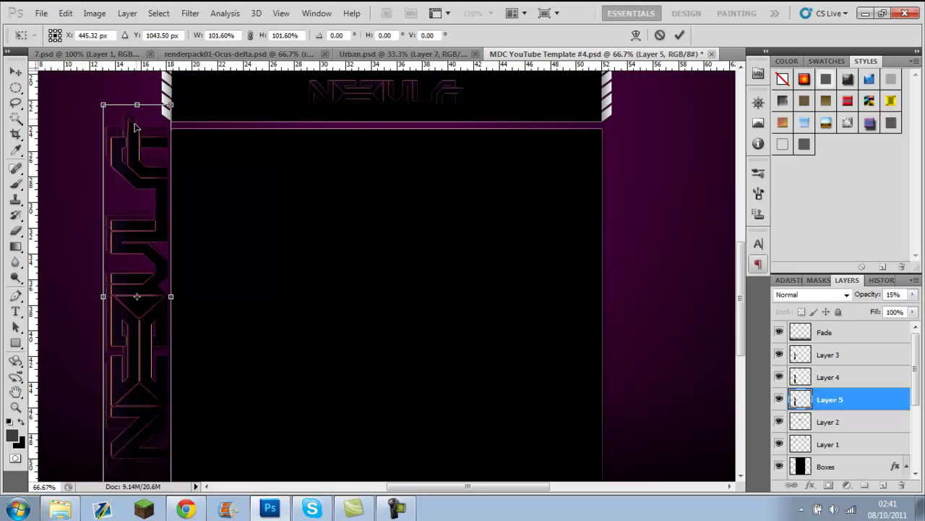
{"action": "left_click_drag", "start_coordinate": [303, 144], "coordinate": [137, 130]}
{"action": "left_click_drag", "start_coordinate": [107, 403], "coordinate": [100, 479]}
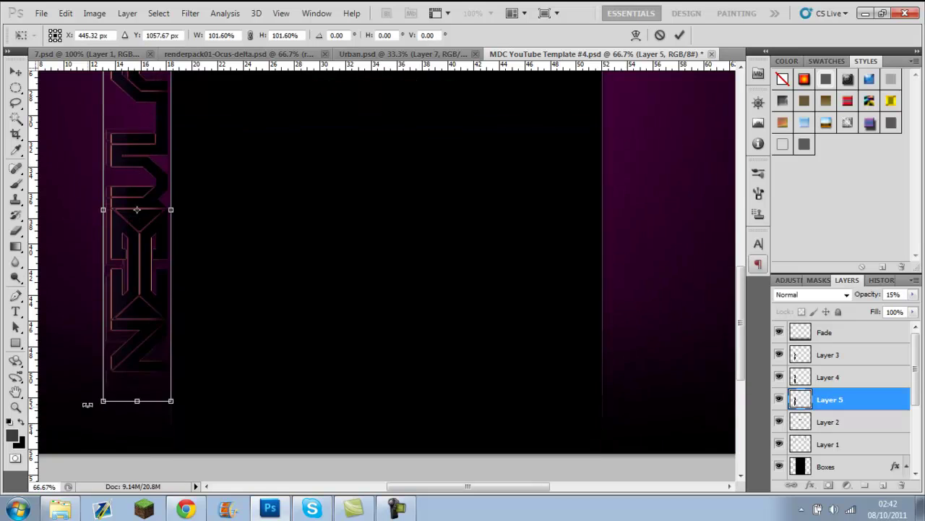
{"action": "scroll", "coordinate": [155, 380], "scroll_direction": "up", "scroll_amount": 2}
{"action": "key", "text": "Return"}
{"action": "scroll", "coordinate": [219, 292], "scroll_direction": "down", "scroll_amount": 3}
Step: Add a drop shadow to Layer 3's vertical NEBULA logo
{"action": "left_click", "coordinate": [875, 354]}
{"action": "double_click", "coordinate": [875, 354]}
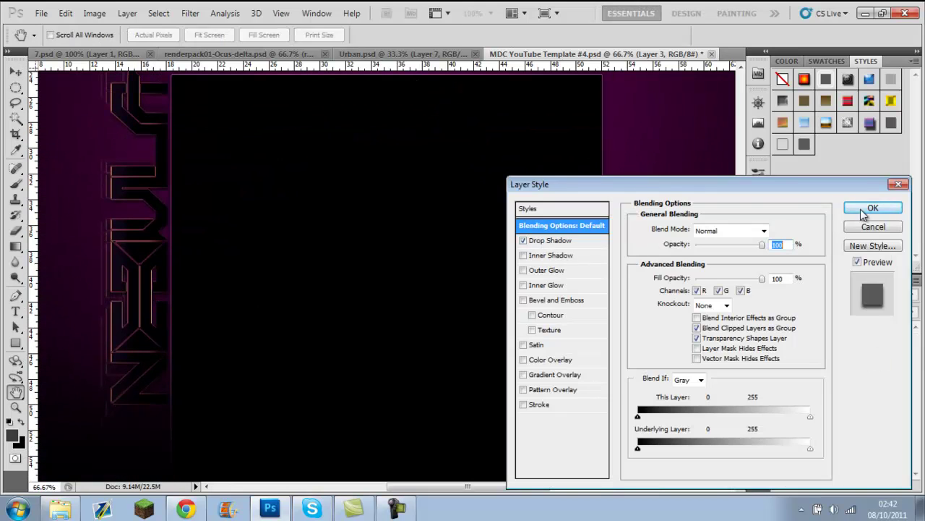
{"action": "left_click", "coordinate": [863, 213]}
{"action": "scroll", "coordinate": [141, 162], "scroll_direction": "up", "scroll_amount": 3}
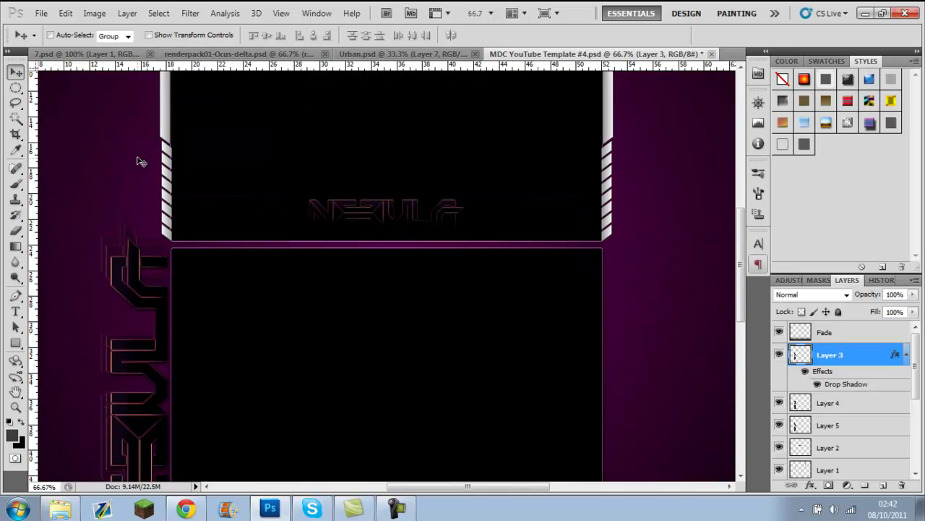
Step: Commit the URL text line below the header and zoom in on it
{"action": "left_click", "coordinate": [300, 258]}
{"action": "type", "text": "YOUTUBE.COM/THEGFXUNIVERSE"}
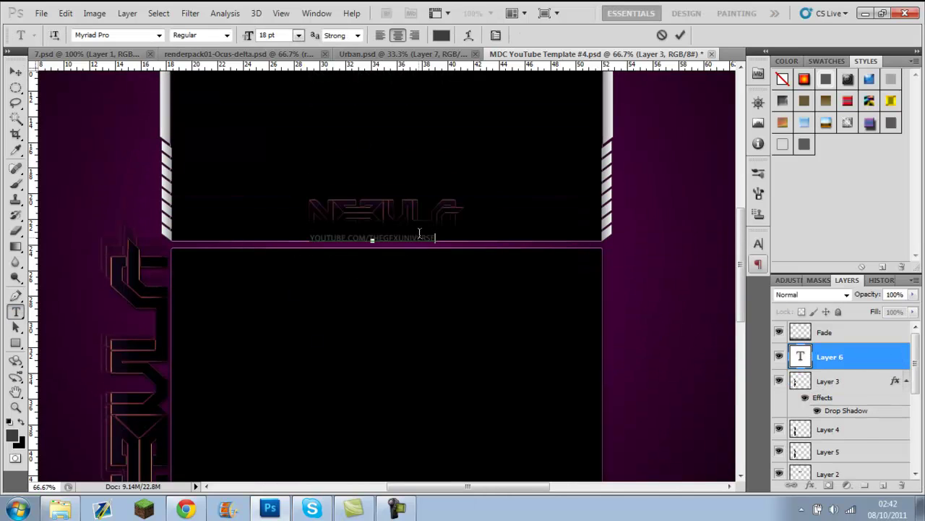
{"action": "key", "text": "ctrl+Return"}
{"action": "key", "text": "v"}
{"action": "scroll", "coordinate": [407, 325], "scroll_direction": "up", "scroll_amount": 3}
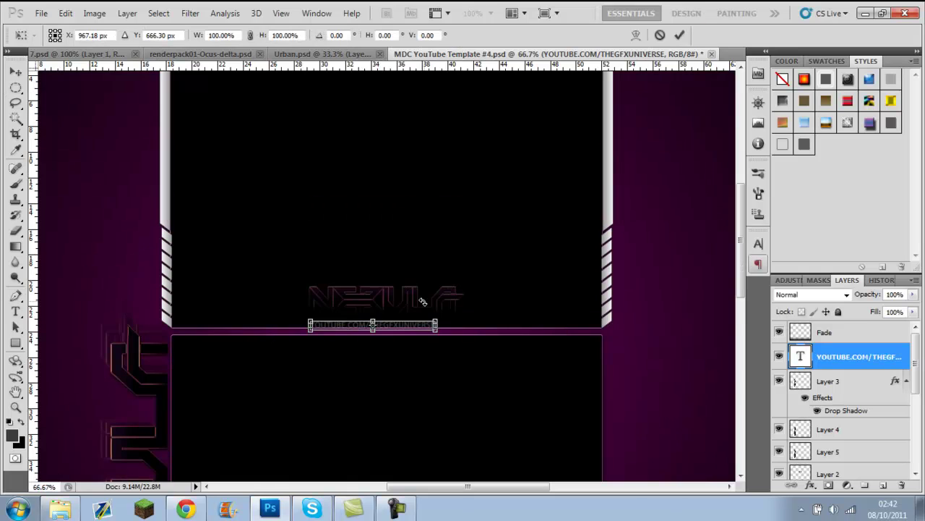
{"action": "key", "text": "ctrl+plus"}
{"action": "key", "text": "ctrl+plus"}
{"action": "key", "text": "ctrl+plus"}
{"action": "scroll", "coordinate": [429, 305], "scroll_direction": "down", "scroll_amount": 3}
{"action": "key", "text": "t"}
Step: Switch the URL text to a bold blocky font and bring up its layer options
{"action": "left_click_drag", "start_coordinate": [603, 390], "coordinate": [39, 390]}
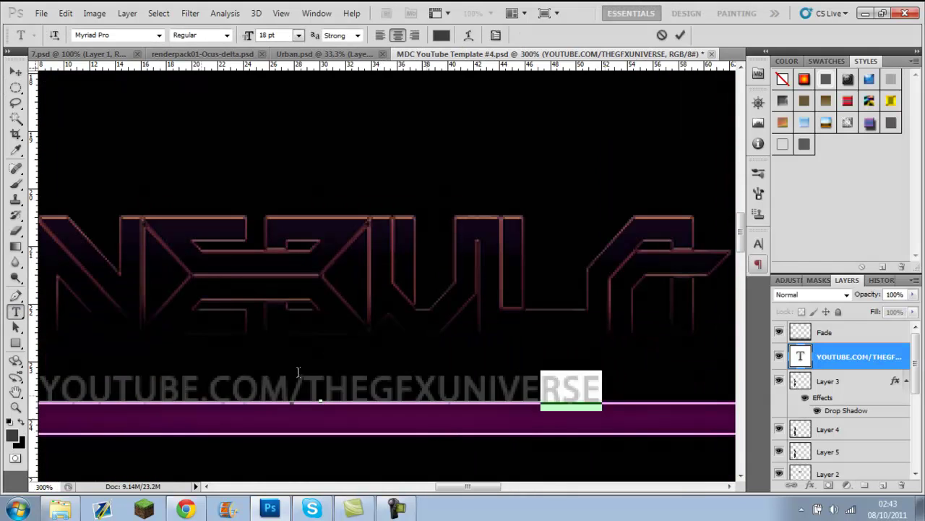
{"action": "left_click", "coordinate": [116, 35]}
{"action": "key", "text": "Down"}
{"action": "key", "text": "Down"}
{"action": "key", "text": "Down"}
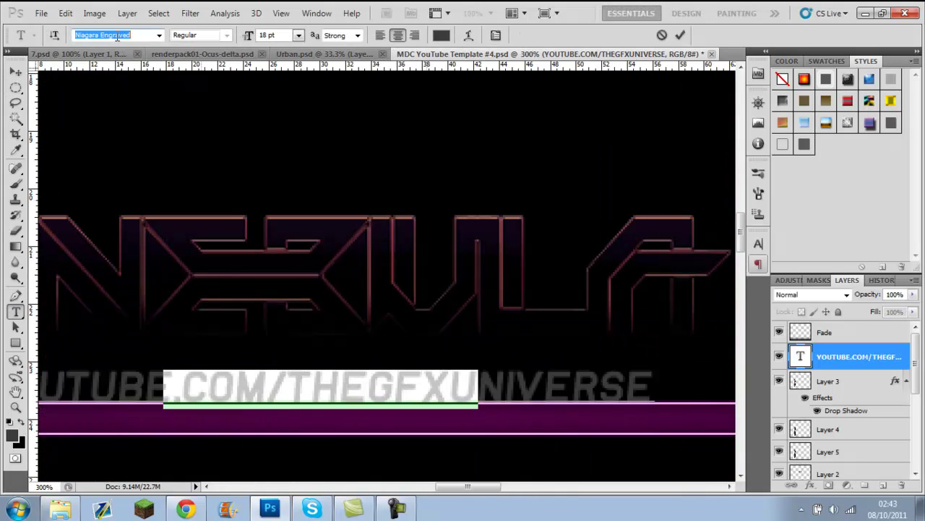
{"action": "key", "text": "Down"}
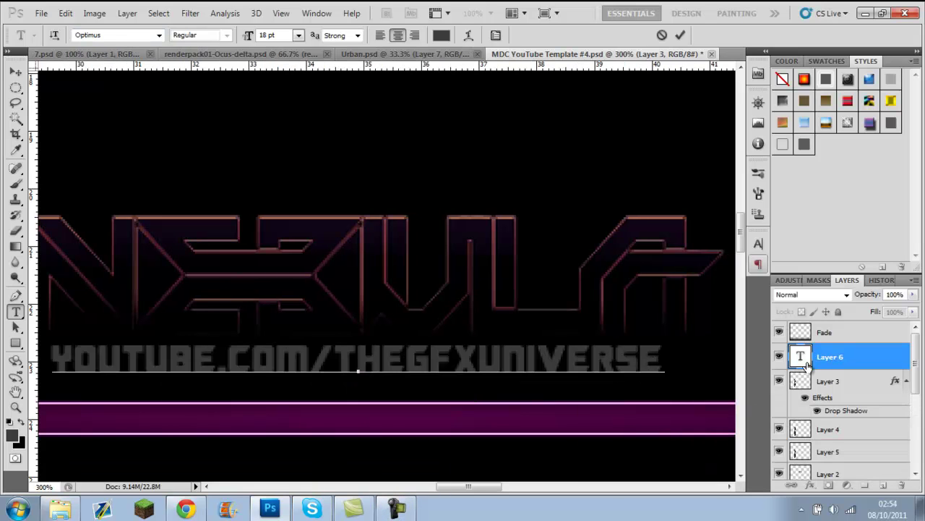
{"action": "right_click", "coordinate": [832, 357]}
Step: Give the URL text a Gradient Overlay with grey stops, the right end light grey
{"action": "left_click", "coordinate": [705, 118]}
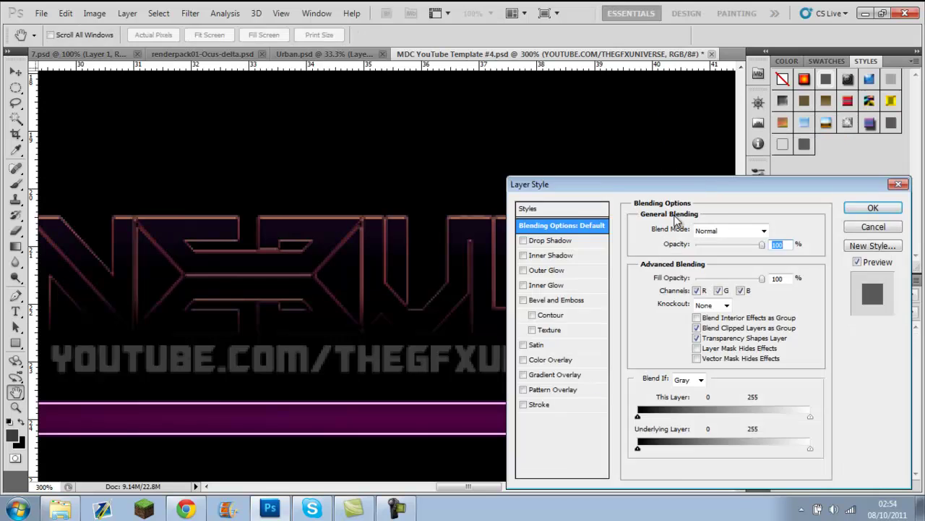
{"action": "left_click", "coordinate": [547, 379]}
{"action": "left_click", "coordinate": [686, 258]}
{"action": "double_click", "coordinate": [499, 384]}
{"action": "left_click", "coordinate": [688, 146]}
{"action": "double_click", "coordinate": [747, 384]}
{"action": "left_click_drag", "start_coordinate": [376, 155], "coordinate": [377, 189]}
{"action": "key", "text": "Return"}
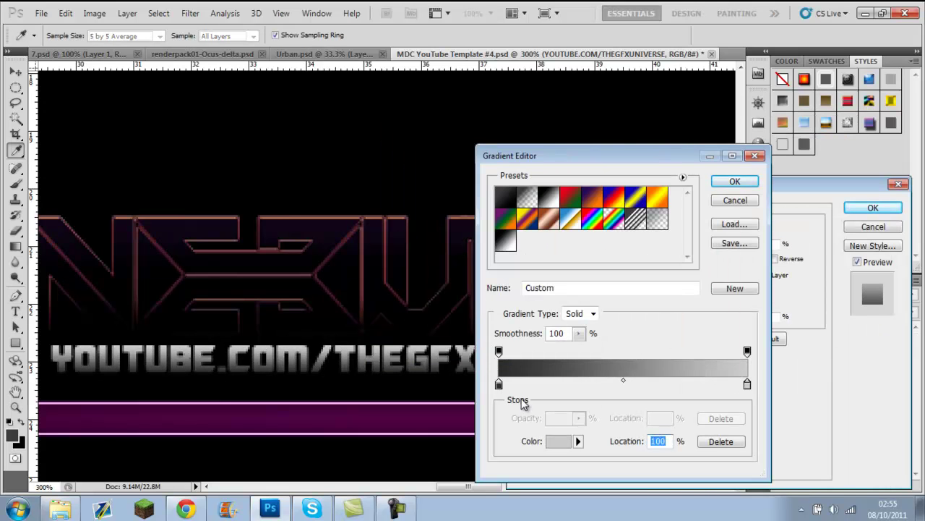
{"action": "key", "text": "Return"}
Step: Replace the stroke with an Inner Shadow of reduced distance on the URL text
{"action": "left_click", "coordinate": [523, 405]}
{"action": "left_click", "coordinate": [523, 255]}
{"action": "left_click", "coordinate": [552, 256]}
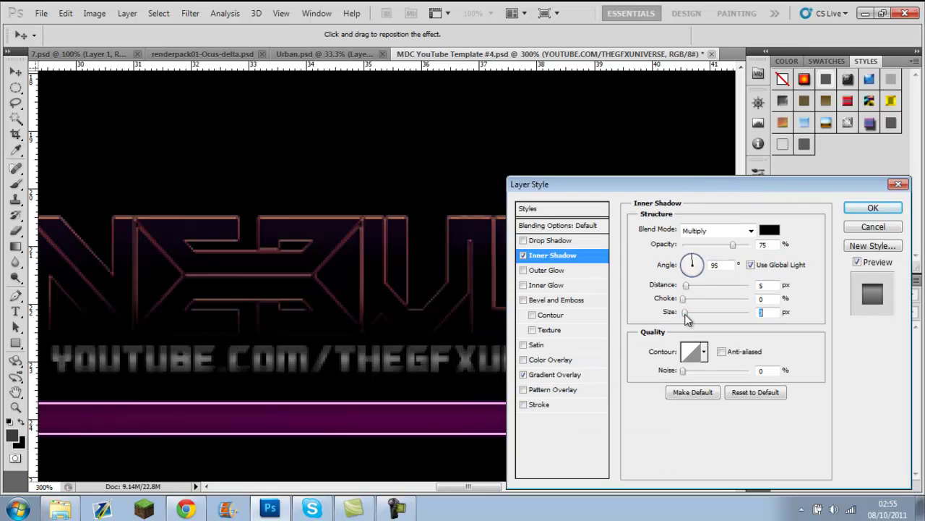
{"action": "left_click_drag", "start_coordinate": [687, 286], "coordinate": [684, 287]}
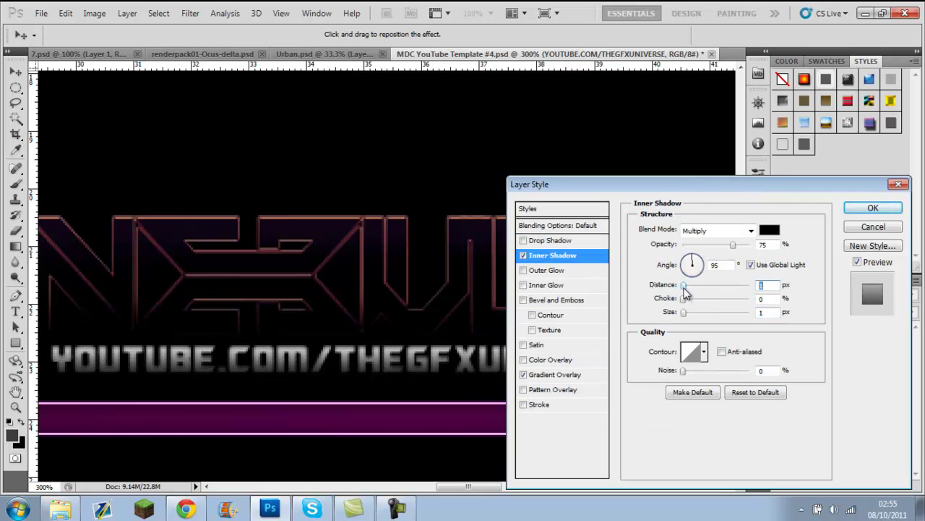
Step: Add a Pillow Emboss Bevel and Emboss with a custom contour curve
{"action": "left_click", "coordinate": [523, 299]}
{"action": "left_click", "coordinate": [557, 299]}
{"action": "left_click", "coordinate": [723, 230]}
{"action": "left_click", "coordinate": [709, 276]}
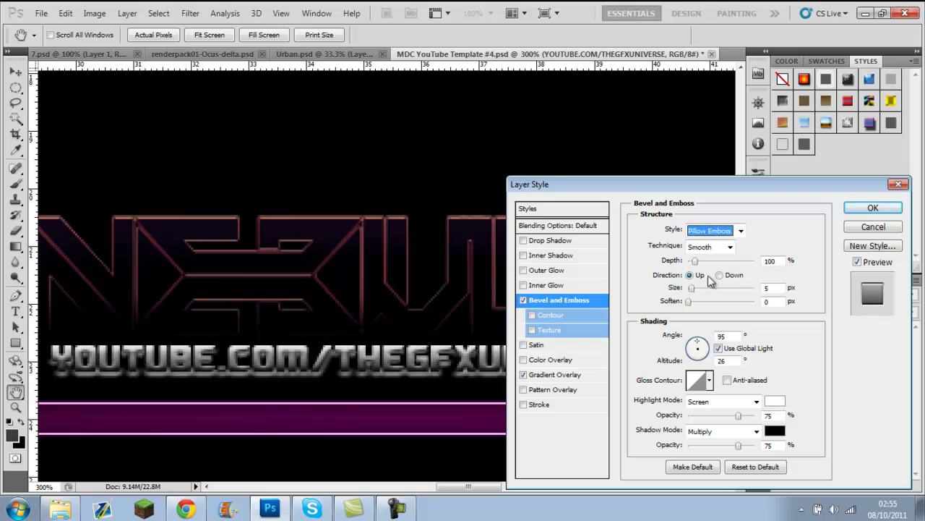
{"action": "left_click", "coordinate": [698, 380]}
{"action": "left_click_drag", "start_coordinate": [743, 216], "coordinate": [743, 291]}
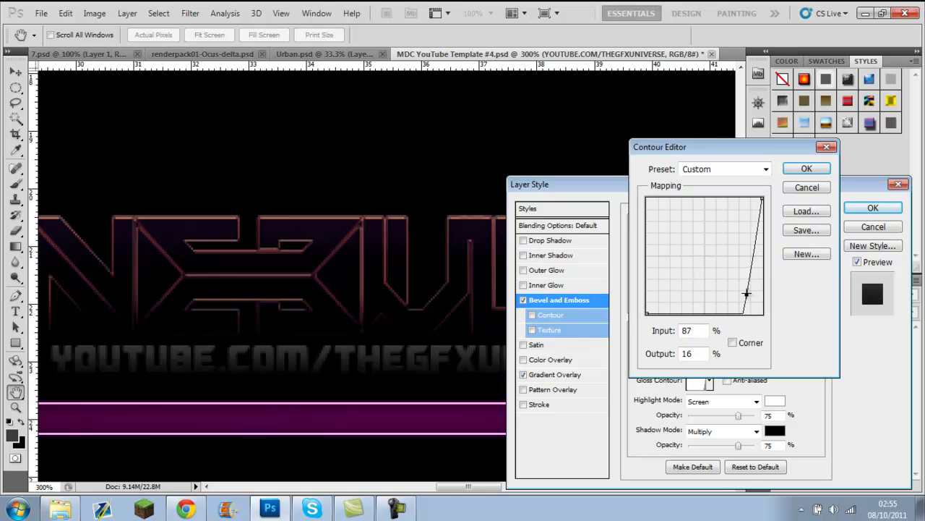
{"action": "left_click", "coordinate": [806, 168]}
Step: Add a white Stroke to the URL text and apply the layer styles
{"action": "left_click_drag", "start_coordinate": [575, 187], "coordinate": [544, 122]}
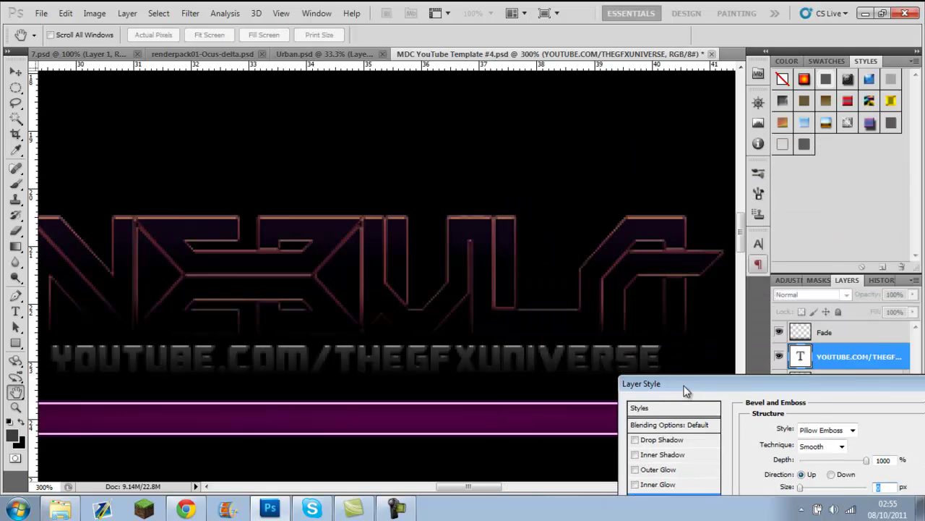
{"action": "left_click", "coordinate": [493, 340]}
{"action": "left_click", "coordinate": [635, 251]}
{"action": "left_click", "coordinate": [678, 147]}
{"action": "left_click", "coordinate": [841, 143]}
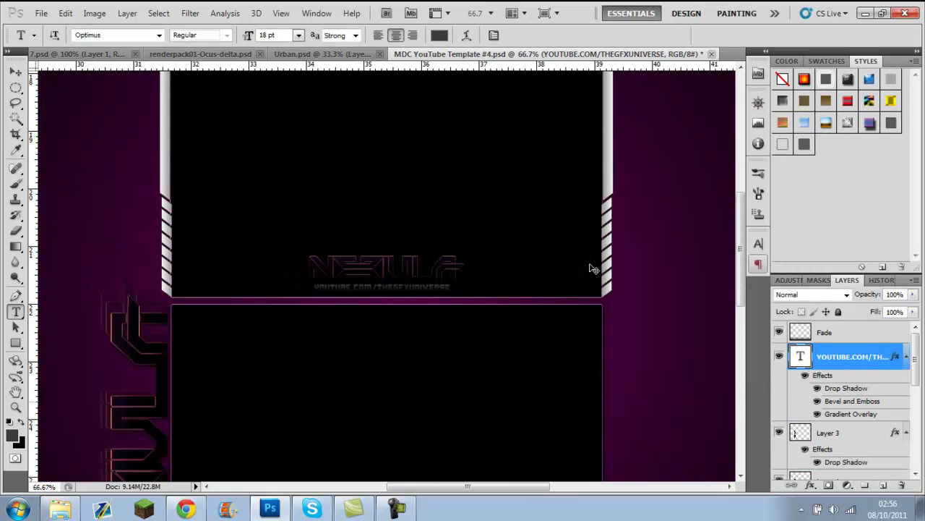
Step: On Layer 1's side bars, try a dark grey Color Overlay
{"action": "left_click_drag", "start_coordinate": [916, 374], "coordinate": [916, 412]}
{"action": "left_click", "coordinate": [837, 394]}
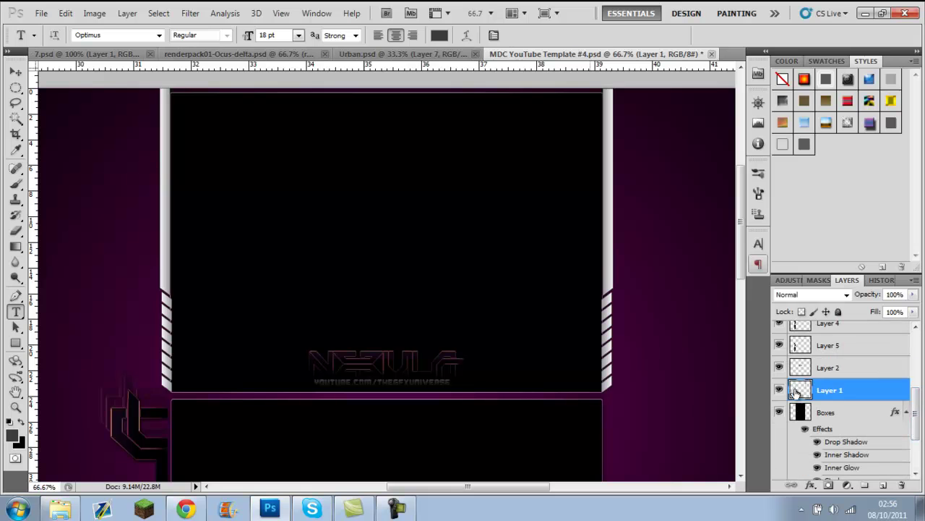
{"action": "double_click", "coordinate": [842, 394]}
{"action": "left_click", "coordinate": [521, 295]}
{"action": "left_click", "coordinate": [738, 165]}
{"action": "left_click", "coordinate": [668, 147]}
Step: Try a Gradient Overlay on Layer 1, then remove it
{"action": "left_click", "coordinate": [492, 311]}
{"action": "left_click", "coordinate": [692, 193]}
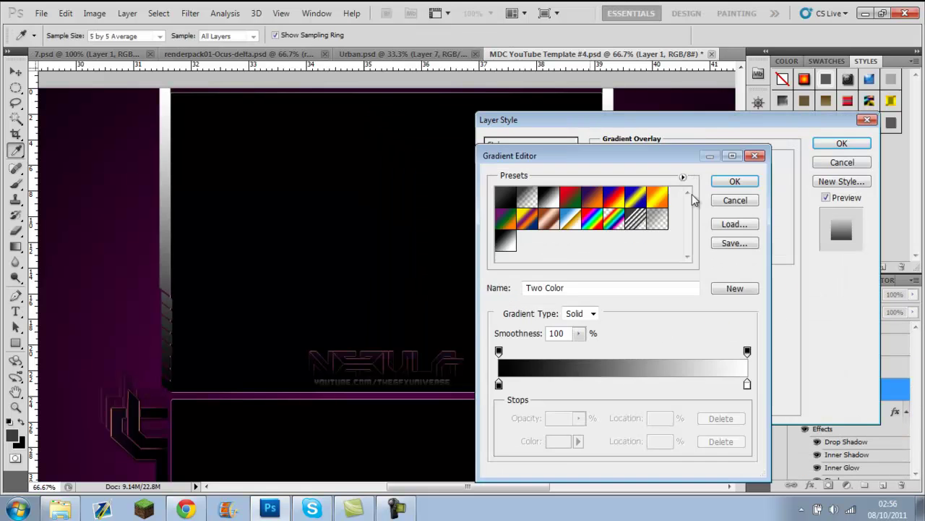
{"action": "key", "text": "Return"}
{"action": "left_click", "coordinate": [492, 311]}
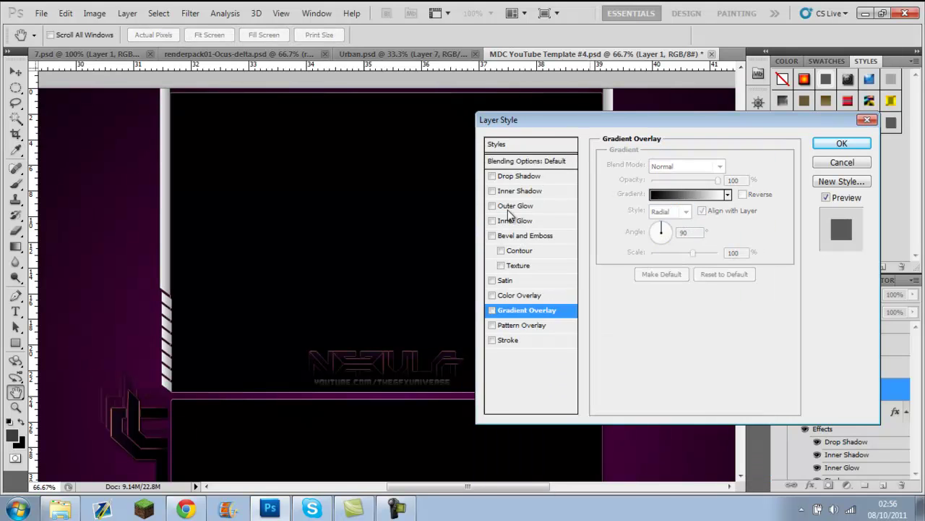
Step: Test a Pillow Emboss bevel on Layer 1, drop it, and enable Drop Shadow instead
{"action": "left_click", "coordinate": [528, 235]}
{"action": "left_click", "coordinate": [710, 166]}
{"action": "left_click", "coordinate": [680, 211]}
{"action": "mouse_move", "coordinate": [660, 223]}
{"action": "left_mouse_down"}
{"action": "mouse_move", "coordinate": [723, 224]}
{"action": "mouse_move", "coordinate": [655, 229]}
{"action": "left_mouse_up"}
{"action": "key", "text": "ctrl+plus"}
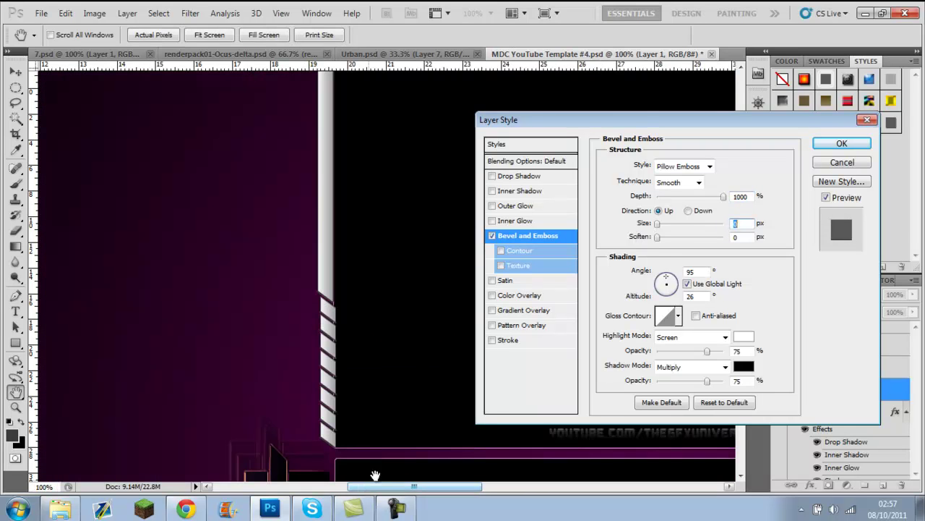
{"action": "left_click", "coordinate": [492, 237]}
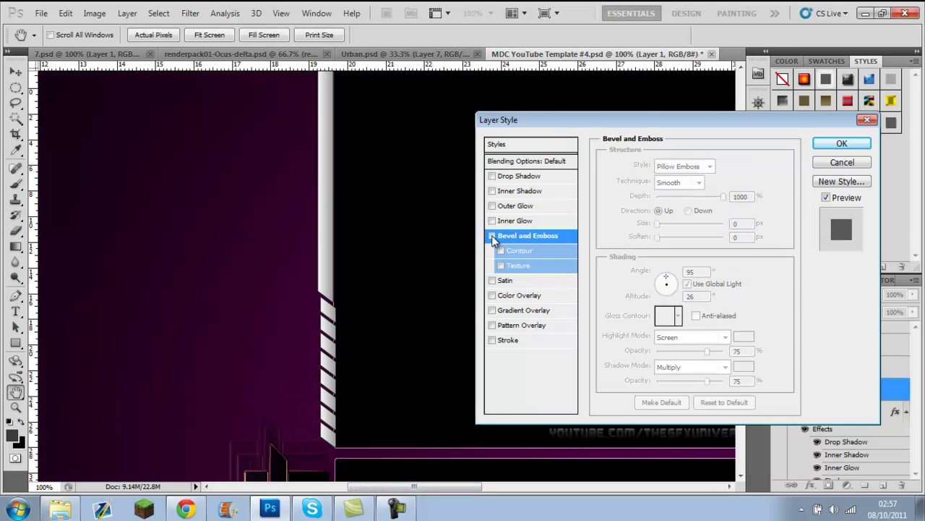
{"action": "left_click", "coordinate": [492, 236]}
{"action": "left_click", "coordinate": [492, 236]}
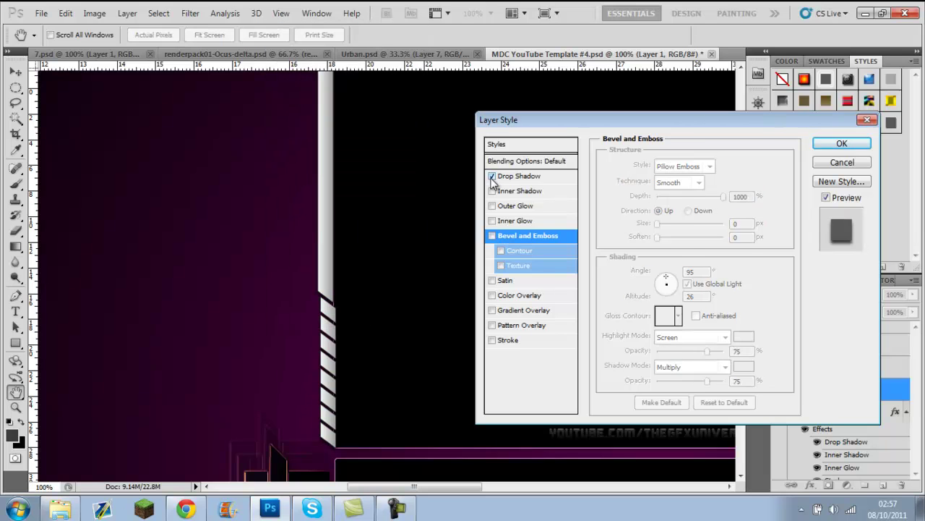
{"action": "left_click", "coordinate": [492, 175]}
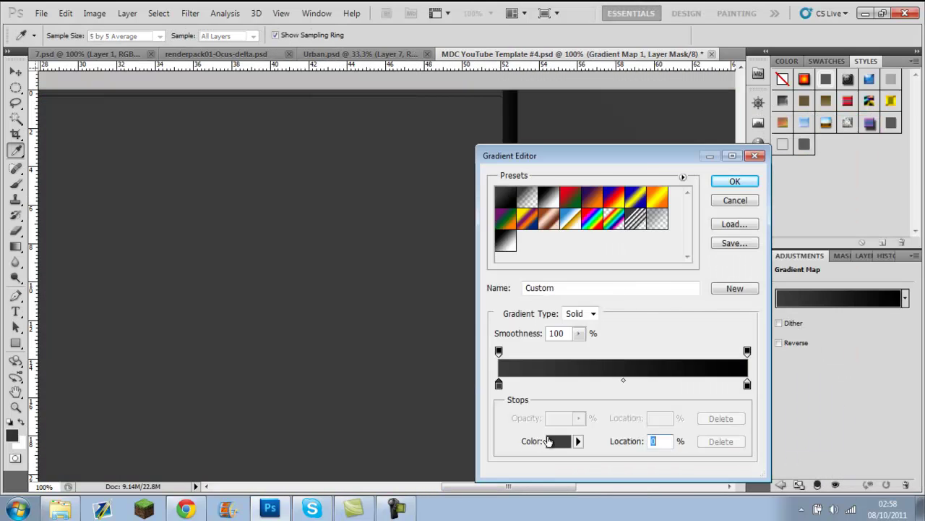
Step: Make the gradient map run from a purple left stop to black, and reverse it
{"action": "left_click", "coordinate": [538, 181]}
{"action": "left_click_drag", "start_coordinate": [537, 182], "coordinate": [537, 196]}
{"action": "left_click", "coordinate": [688, 146]}
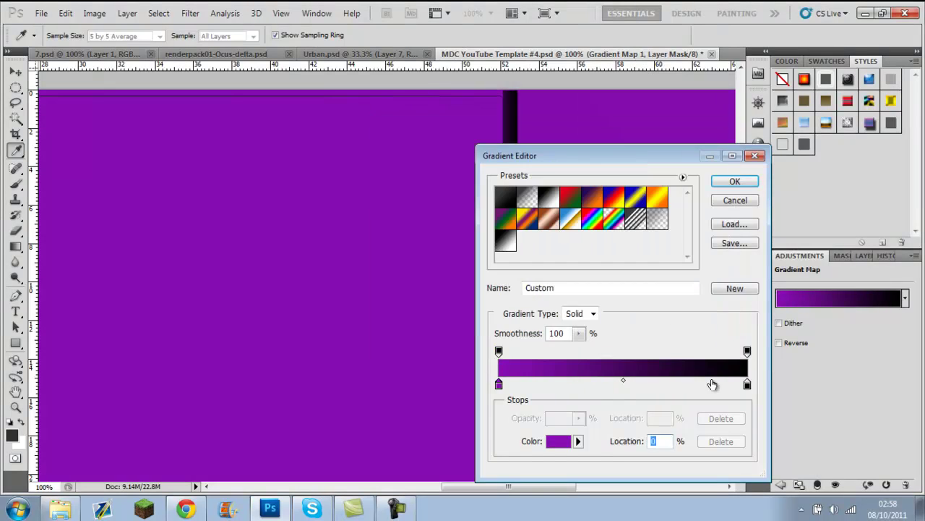
{"action": "left_click", "coordinate": [728, 180]}
{"action": "left_click", "coordinate": [778, 342]}
Step: Set the Gradient Map 1 layer's blend mode to Soft Light
{"action": "left_click", "coordinate": [864, 255]}
{"action": "left_click", "coordinate": [810, 294]}
{"action": "left_click", "coordinate": [796, 171]}
{"action": "scroll", "coordinate": [434, 289], "scroll_direction": "right", "scroll_amount": 5}
{"action": "left_click", "coordinate": [809, 294]}
{"action": "left_click", "coordinate": [802, 181]}
{"action": "scroll", "coordinate": [643, 378], "scroll_direction": "down", "scroll_amount": 3}
{"action": "scroll", "coordinate": [642, 378], "scroll_direction": "down", "scroll_amount": 1}
{"action": "scroll", "coordinate": [643, 378], "scroll_direction": "up", "scroll_amount": 1}
{"action": "scroll", "coordinate": [413, 393], "scroll_direction": "left", "scroll_amount": 3}
{"action": "scroll", "coordinate": [409, 386], "scroll_direction": "up", "scroll_amount": 3}
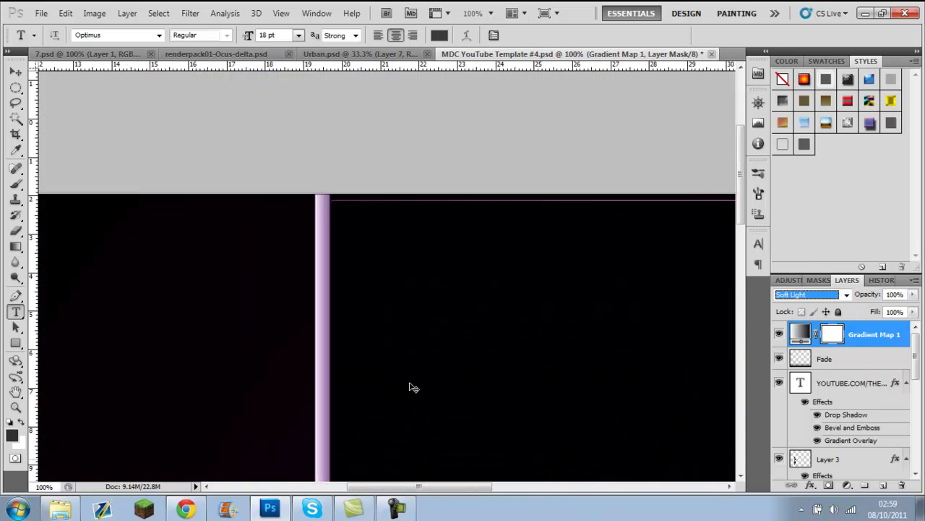
{"action": "left_click", "coordinate": [215, 53]}
Step: Bring the creature render into the template and place it below the Vignette layer
{"action": "left_click_drag", "start_coordinate": [453, 237], "coordinate": [454, 326]}
{"action": "mouse_move", "coordinate": [850, 330]}
{"action": "left_mouse_down"}
{"action": "mouse_move", "coordinate": [837, 485]}
{"action": "mouse_move", "coordinate": [831, 426]}
{"action": "left_mouse_up"}
{"action": "key", "text": "v"}
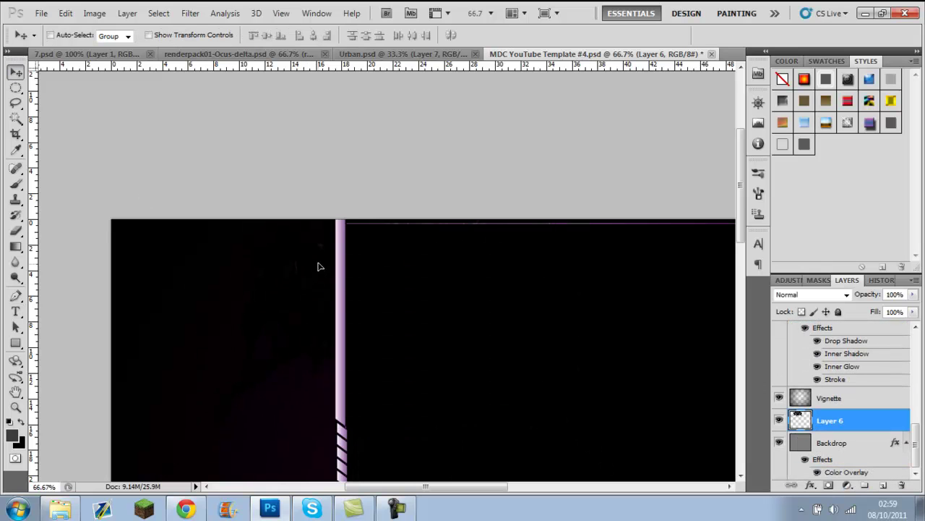
Step: Duplicate the creature layer, flip the copy horizontally, and move it to the right side
{"action": "right_click", "coordinate": [851, 424]}
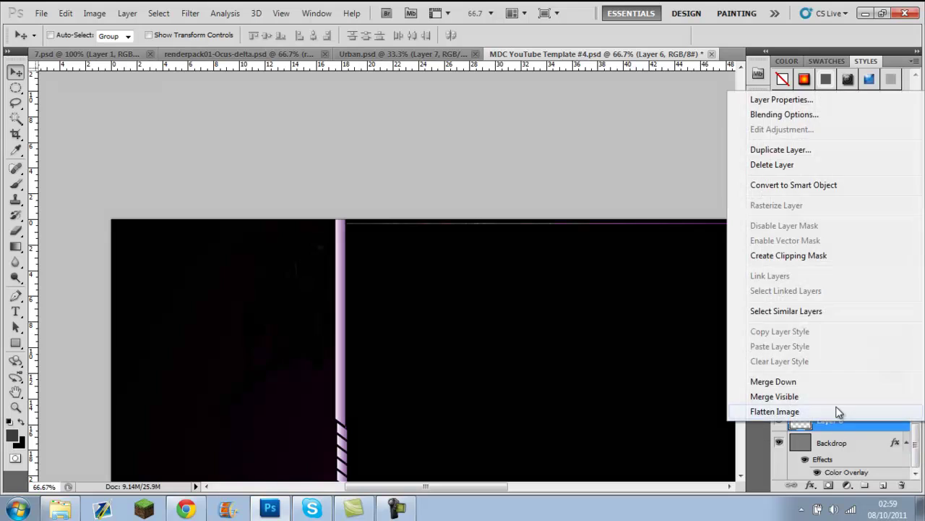
{"action": "left_click", "coordinate": [777, 149]}
{"action": "left_click", "coordinate": [559, 156]}
{"action": "key", "text": "ctrl+t"}
{"action": "right_click", "coordinate": [318, 305]}
{"action": "left_click", "coordinate": [340, 276]}
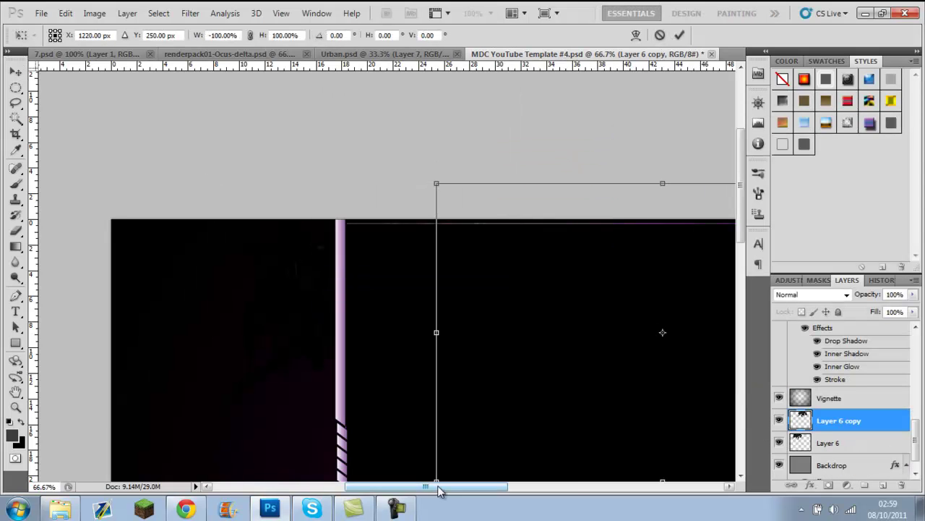
{"action": "left_click_drag", "start_coordinate": [347, 289], "coordinate": [431, 319]}
{"action": "left_click_drag", "start_coordinate": [496, 486], "coordinate": [494, 486]}
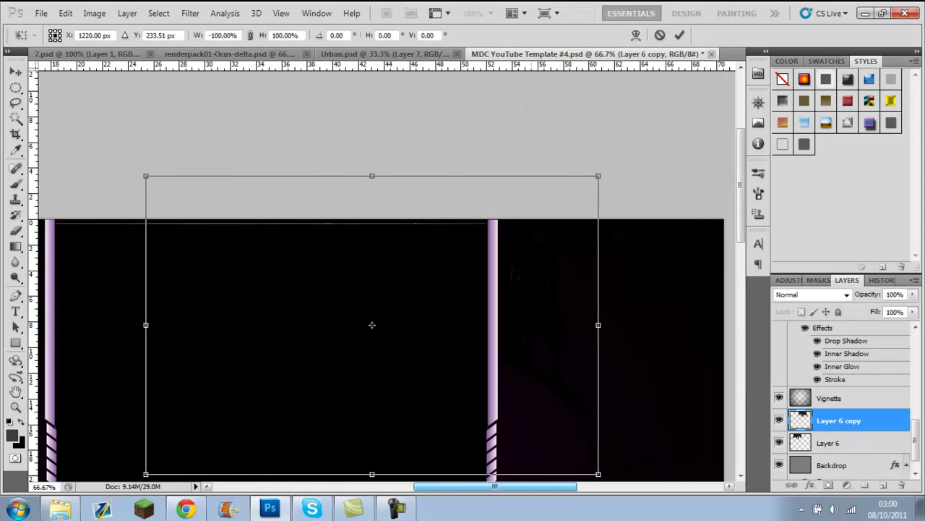
{"action": "left_click_drag", "start_coordinate": [371, 324], "coordinate": [392, 325]}
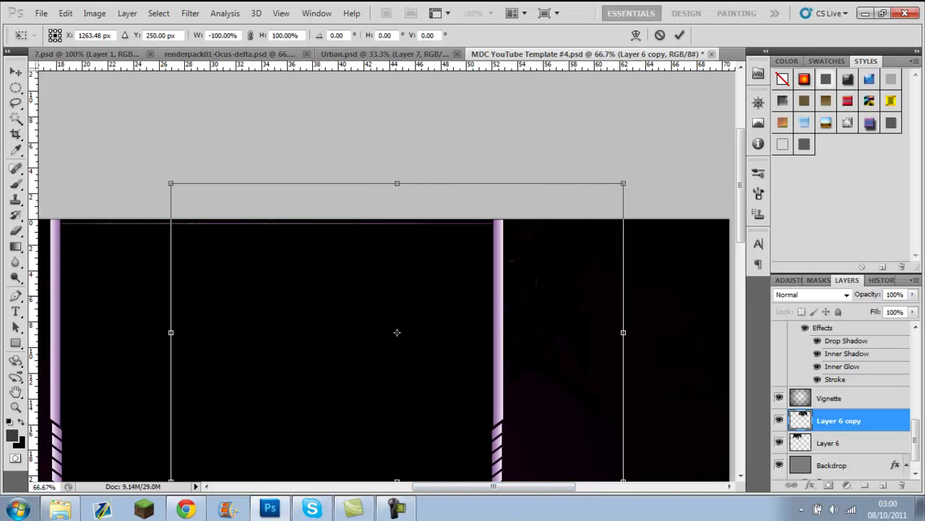
{"action": "key", "text": "Return"}
Step: Lower Gradient Map 1's opacity to 90%
{"action": "scroll", "coordinate": [392, 325], "scroll_direction": "left", "scroll_amount": 3}
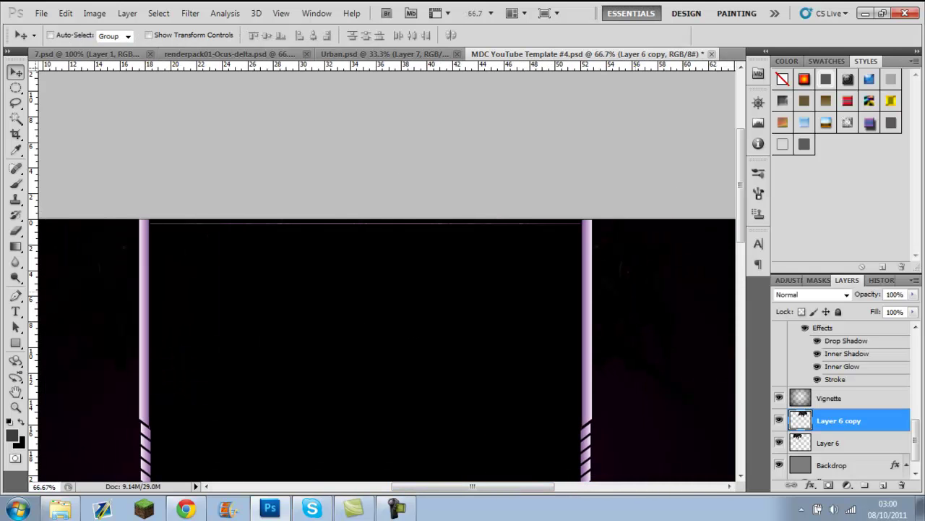
{"action": "scroll", "coordinate": [387, 275], "scroll_direction": "down", "scroll_amount": 4}
{"action": "left_click", "coordinate": [874, 334]}
{"action": "left_click_drag", "start_coordinate": [913, 307], "coordinate": [873, 307]}
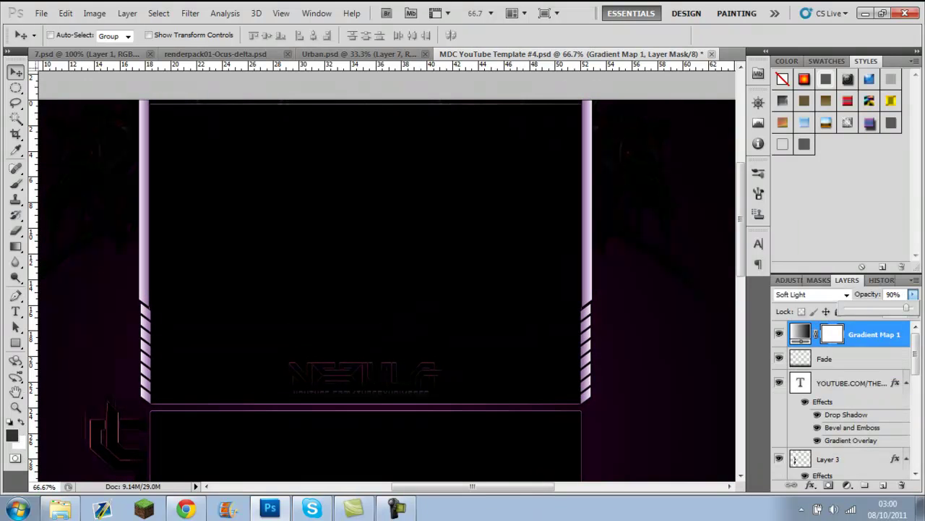
Step: Select and show Layer 1, then confirm the dark colour in its Color Overlay style
{"action": "scroll", "coordinate": [842, 397], "scroll_direction": "down", "scroll_amount": 5}
{"action": "left_click", "coordinate": [830, 417]}
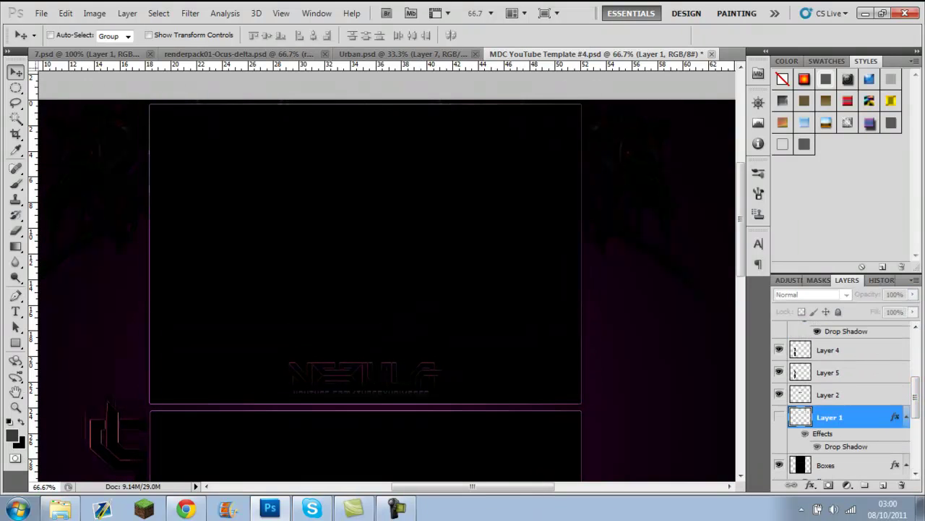
{"action": "left_click", "coordinate": [779, 417]}
{"action": "double_click", "coordinate": [867, 417]}
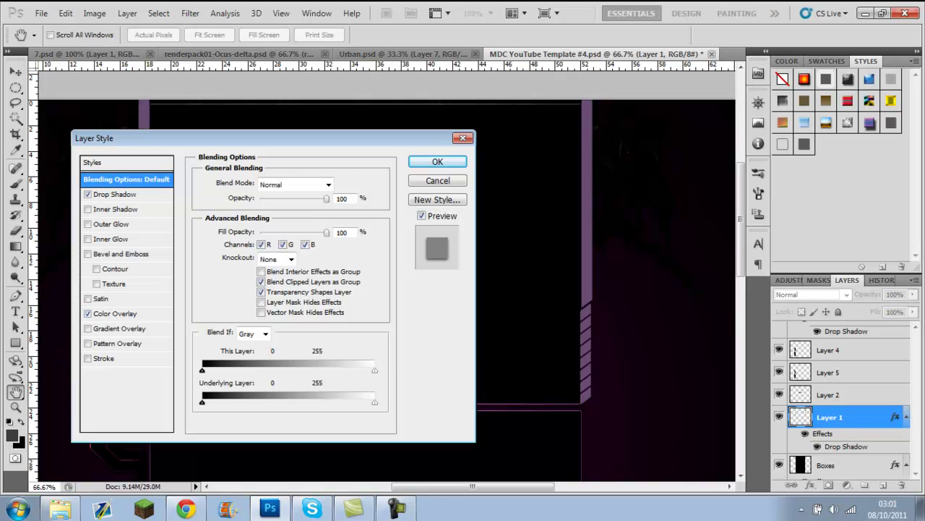
{"action": "left_click", "coordinate": [116, 313]}
{"action": "left_click", "coordinate": [334, 184]}
{"action": "key", "text": "Return"}
{"action": "key", "text": "Return"}
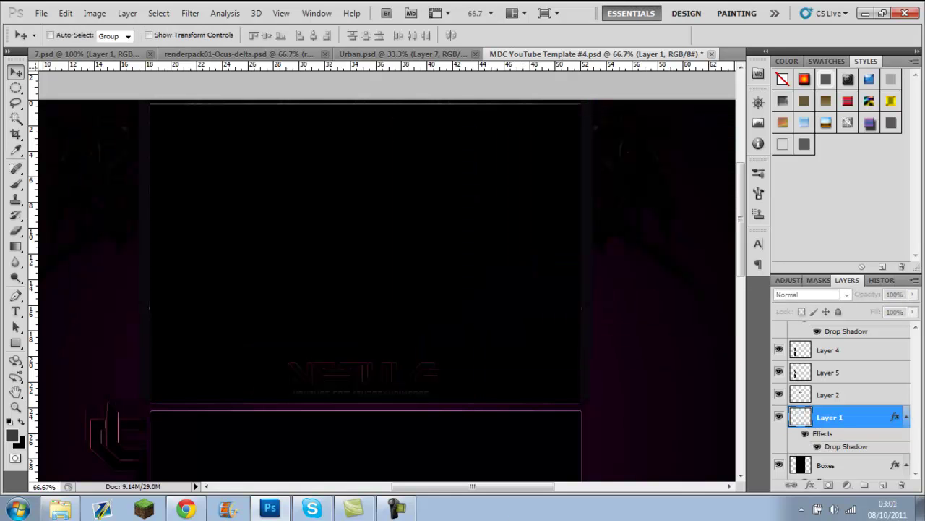
Step: Set Layer 1 to Overlay blending and move it beneath the Boxes layer
{"action": "left_click", "coordinate": [809, 294]}
{"action": "left_click", "coordinate": [792, 172]}
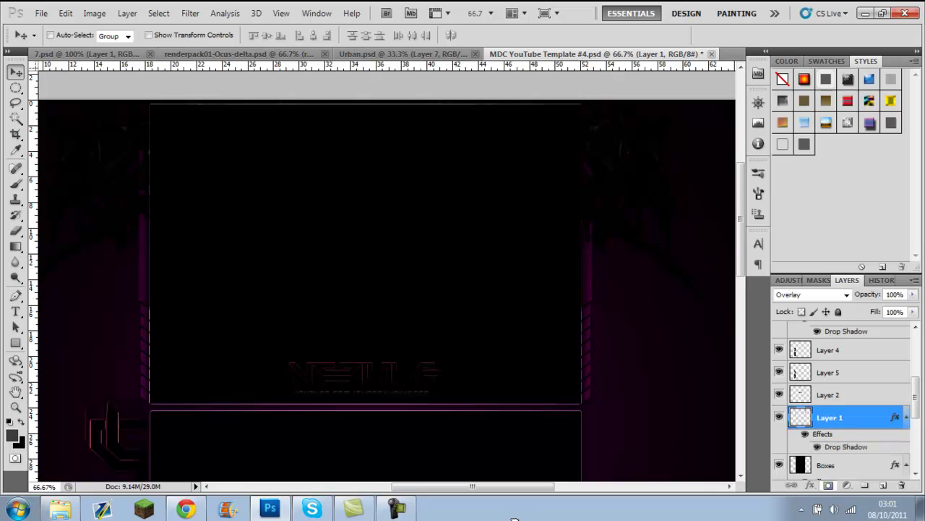
{"action": "scroll", "coordinate": [846, 397], "scroll_direction": "down", "scroll_amount": 2}
{"action": "key", "text": "ctrl+bracketleft"}
{"action": "scroll", "coordinate": [382, 289], "scroll_direction": "up", "scroll_amount": 3}
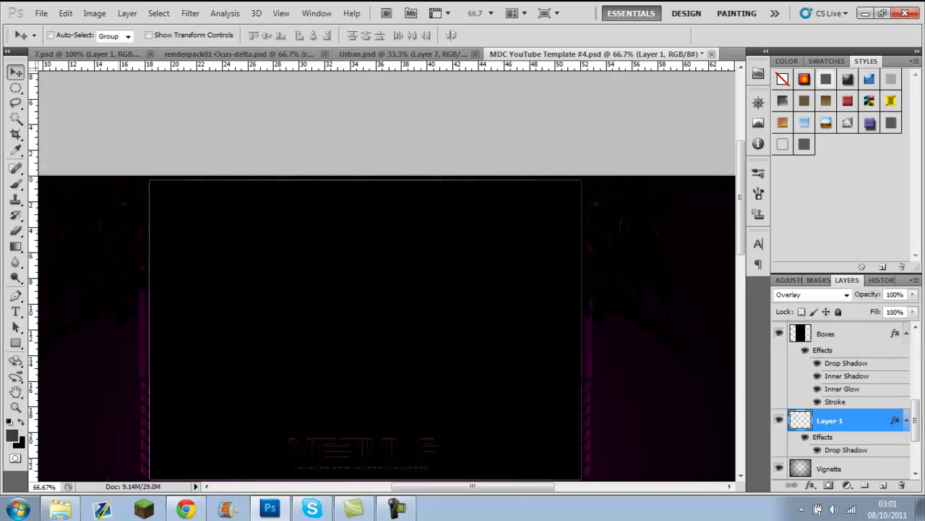
Step: Set up the Brush tool with white as the colour and a large soft tip
{"action": "key", "text": "b"}
{"action": "left_click", "coordinate": [11, 434]}
{"action": "left_click", "coordinate": [380, 150]}
{"action": "left_click", "coordinate": [657, 142]}
{"action": "left_click", "coordinate": [69, 35]}
{"action": "key", "text": "Return"}
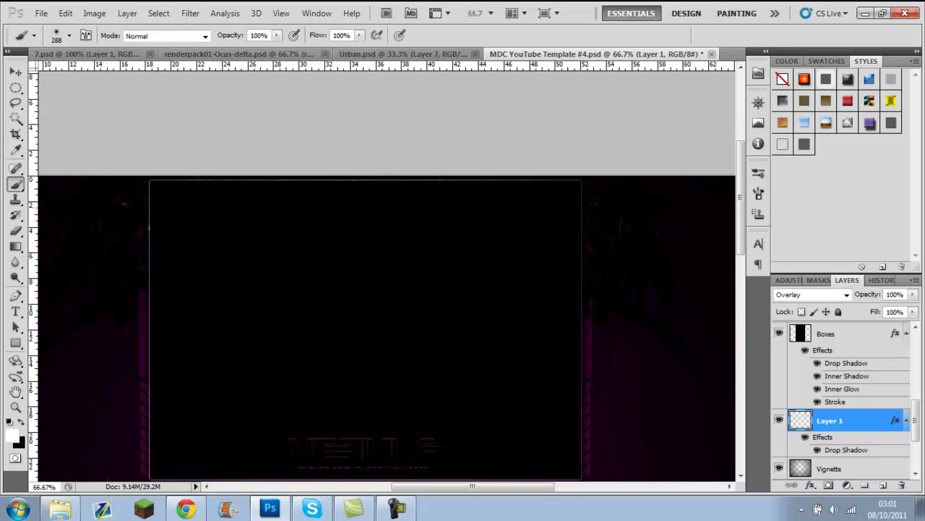
{"action": "scroll", "coordinate": [846, 397], "scroll_direction": "up", "scroll_amount": 3}
{"action": "scroll", "coordinate": [846, 397], "scroll_direction": "down", "scroll_amount": 5}
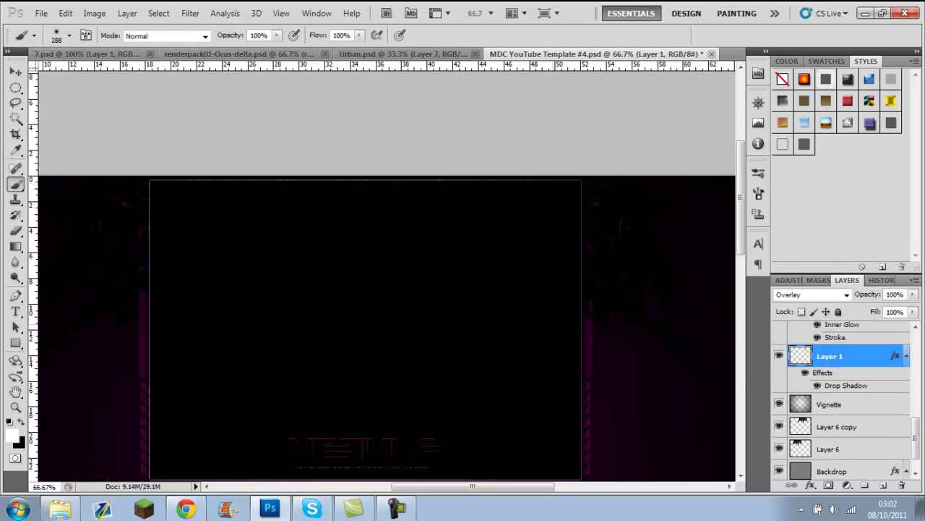
{"action": "scroll", "coordinate": [846, 397], "scroll_direction": "up", "scroll_amount": 2}
Step: Create Layer 7 below Boxes, paint glows at the box's top corners, and set it to Soft Light
{"action": "left_click", "coordinate": [824, 409]}
{"action": "key", "text": "ctrl+shift+alt+n"}
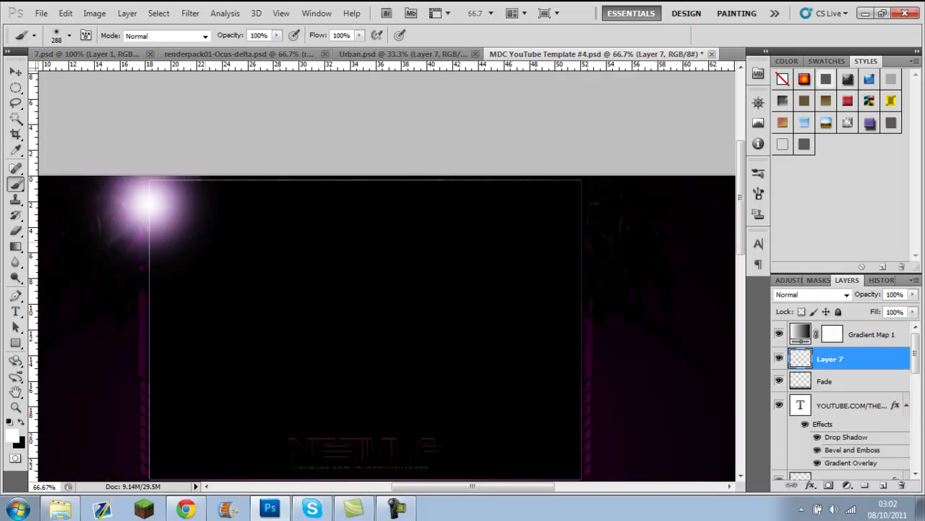
{"action": "left_click_drag", "start_coordinate": [830, 359], "coordinate": [830, 416]}
{"action": "left_click", "coordinate": [148, 190]}
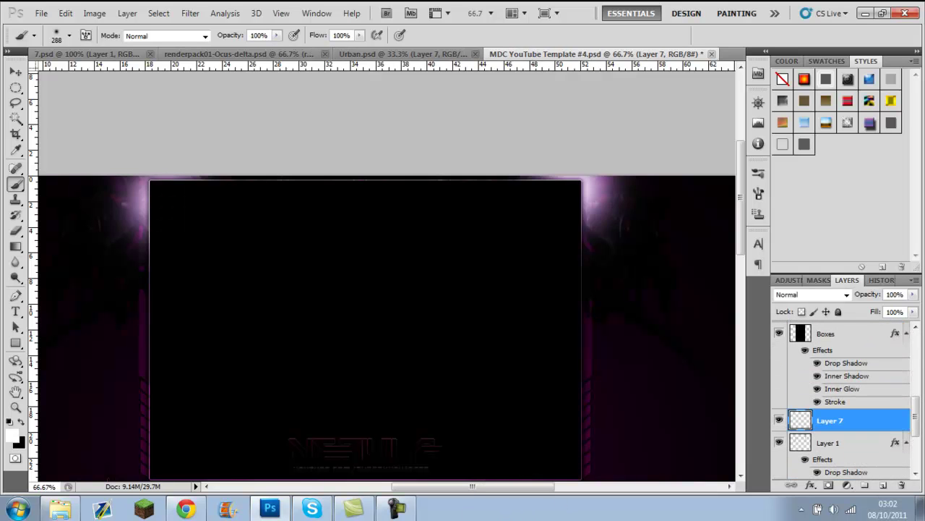
{"action": "left_click", "coordinate": [589, 189]}
{"action": "left_click", "coordinate": [810, 294]}
Step: Bring the Phoenix_Nebula_by_freelancah image from Desktop Wallpapers into the template
{"action": "key", "text": "ctrl+plus"}
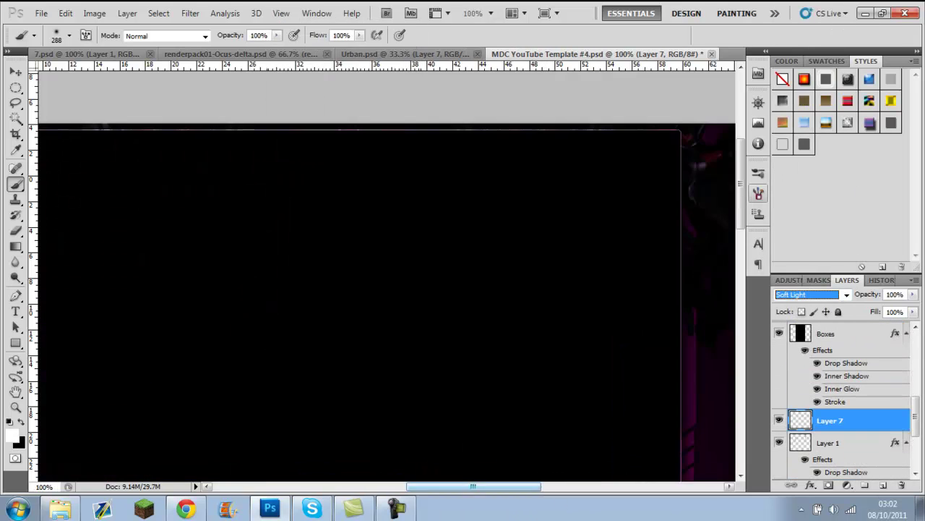
{"action": "scroll", "coordinate": [499, 477], "scroll_direction": "down", "scroll_amount": 5}
{"action": "scroll", "coordinate": [514, 477], "scroll_direction": "up", "scroll_amount": 10}
{"action": "scroll", "coordinate": [515, 477], "scroll_direction": "down", "scroll_amount": 5}
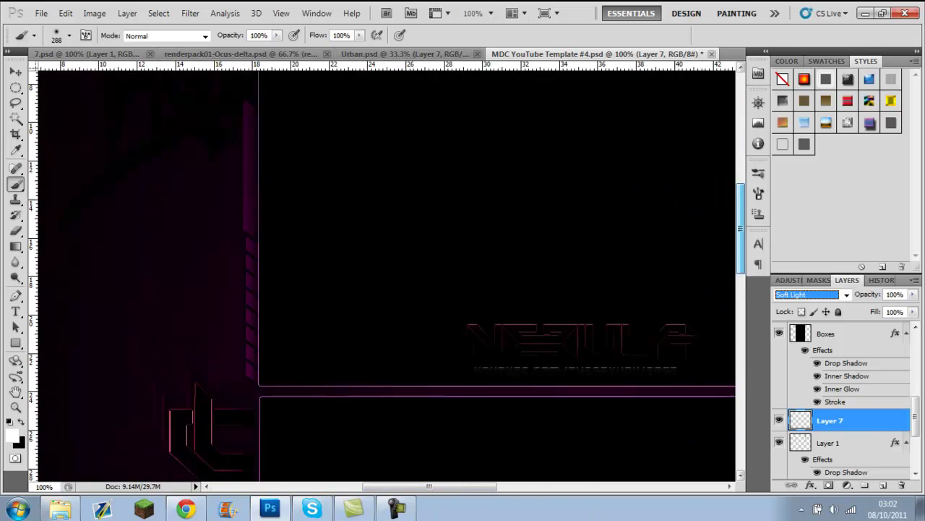
{"action": "scroll", "coordinate": [515, 477], "scroll_direction": "up", "scroll_amount": 5}
{"action": "scroll", "coordinate": [499, 478], "scroll_direction": "right", "scroll_amount": 5}
{"action": "scroll", "coordinate": [498, 478], "scroll_direction": "down", "scroll_amount": 3}
{"action": "left_click", "coordinate": [60, 508]}
{"action": "left_click_drag", "start_coordinate": [302, 193], "coordinate": [405, 289]}
Step: Place the Phoenix_Nebula image at the canvas's top right
{"action": "key", "text": "ctrl+minus"}
{"action": "key", "text": "ctrl+minus"}
{"action": "key", "text": "ctrl+minus"}
{"action": "left_click_drag", "start_coordinate": [485, 212], "coordinate": [459, 197]}
{"action": "key", "text": "Return"}
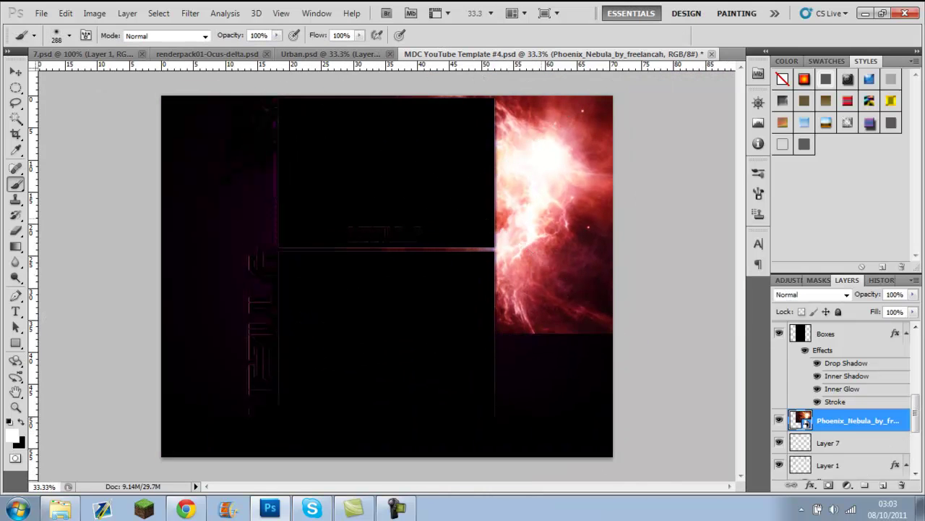
Step: Duplicate the nebula, flip the copy horizontally, and move it to the upper left
{"action": "right_click", "coordinate": [853, 420]}
{"action": "left_click", "coordinate": [796, 94]}
{"action": "key", "text": "Return"}
{"action": "key", "text": "ctrl+t"}
{"action": "right_click", "coordinate": [554, 233]}
{"action": "left_click", "coordinate": [589, 423]}
{"action": "left_click_drag", "start_coordinate": [459, 217], "coordinate": [321, 209]}
{"action": "key", "text": "Return"}
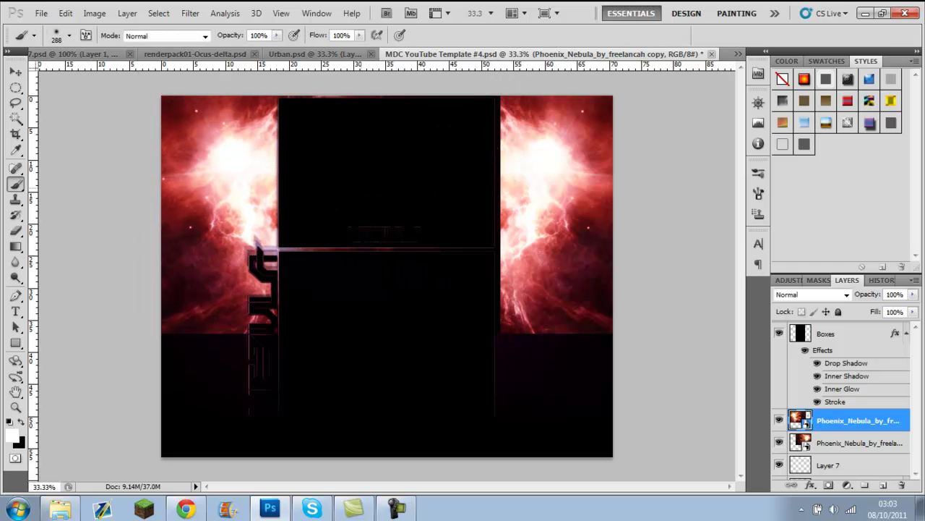
Step: Make a 'copy 2' of the nebula layer and move it to the lower right
{"action": "right_click", "coordinate": [853, 421]}
{"action": "left_click", "coordinate": [796, 141]}
{"action": "left_click", "coordinate": [387, 275]}
{"action": "key", "text": "Escape"}
{"action": "key", "text": "v"}
{"action": "left_click_drag", "start_coordinate": [217, 217], "coordinate": [551, 341]}
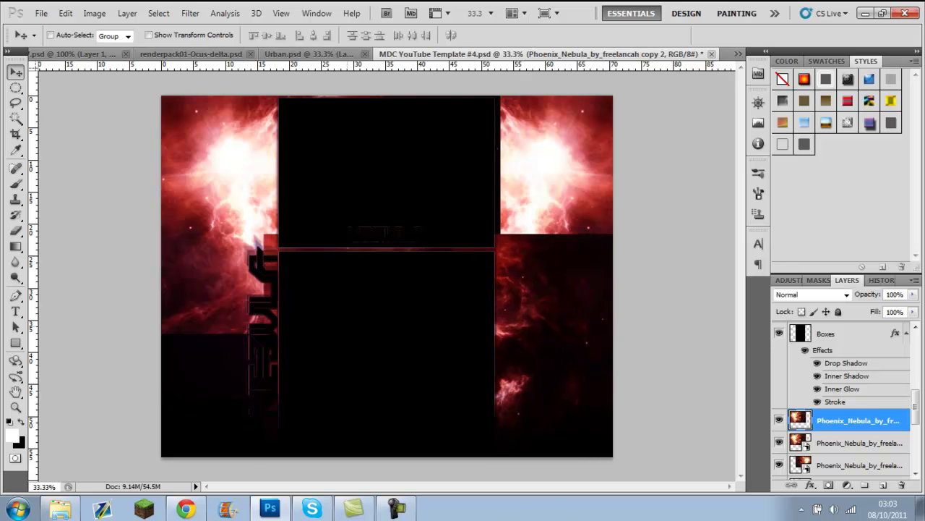
{"action": "key", "text": "e"}
{"action": "left_click", "coordinate": [69, 35]}
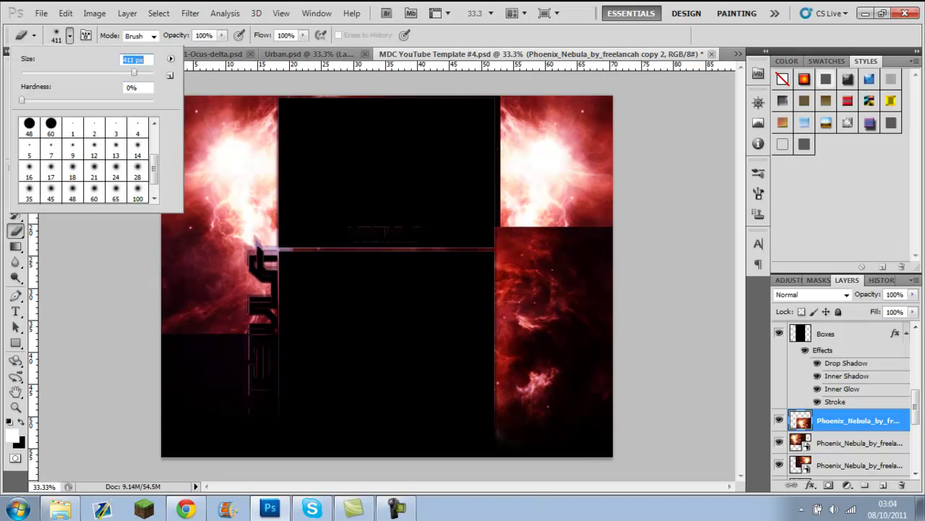
Step: Duplicate the bottom nebula layer and nudge the copy left
{"action": "key", "text": "Return"}
{"action": "left_click", "coordinate": [811, 295]}
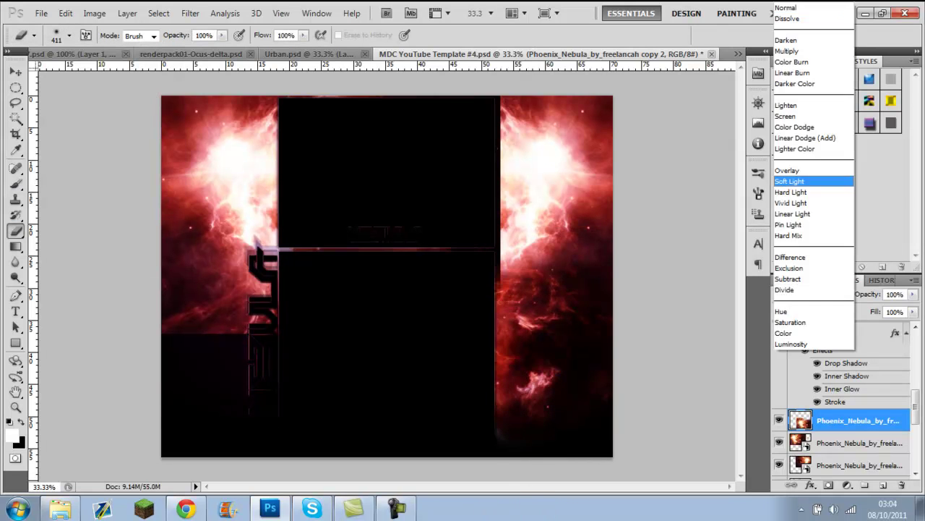
{"action": "left_click", "coordinate": [859, 465]}
{"action": "key", "text": "Escape"}
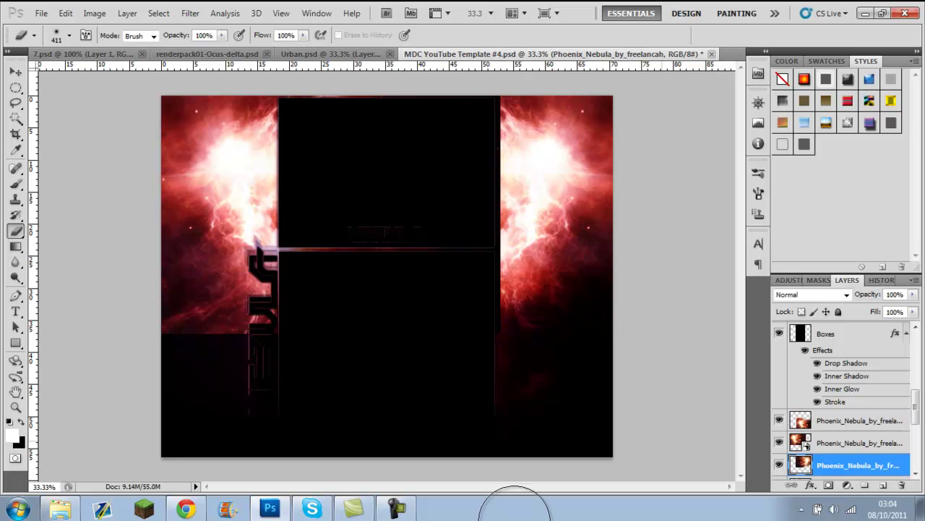
{"action": "key", "text": "ctrl+plus"}
{"action": "key", "text": "ctrl+j"}
{"action": "key", "text": "v"}
{"action": "key", "text": "shift+Left"}
{"action": "key", "text": "shift+Left"}
{"action": "key", "text": "e"}
{"action": "left_click", "coordinate": [151, 326]}
{"action": "left_click", "coordinate": [459, 207]}
Step: Duplicate the bottom nebula as 'copy 3' and hide the nebula layer beneath it
{"action": "left_click", "coordinate": [858, 465]}
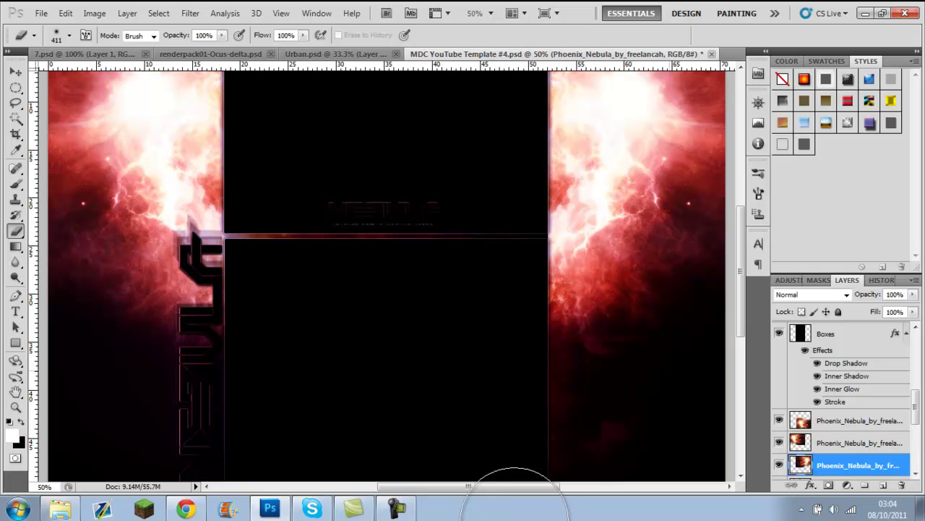
{"action": "right_click", "coordinate": [858, 465]}
{"action": "left_click", "coordinate": [781, 209]}
{"action": "key", "text": "Return"}
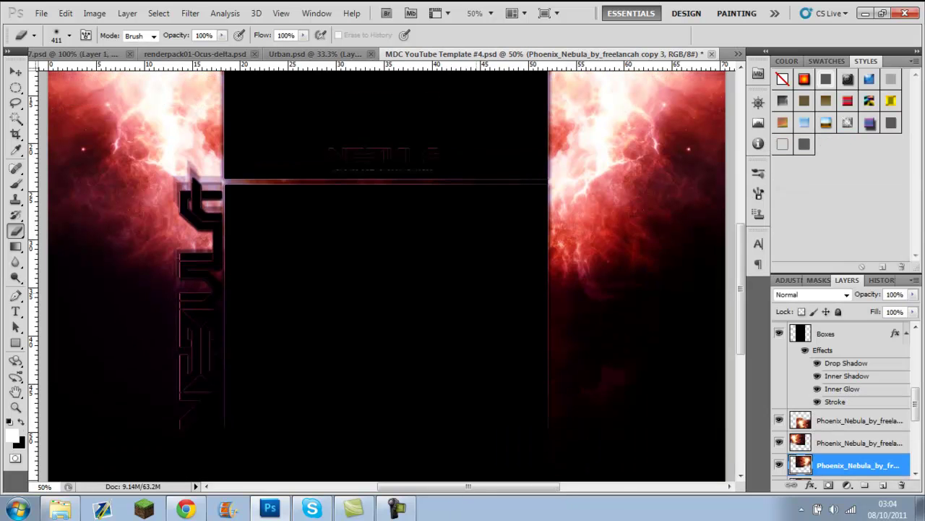
{"action": "scroll", "coordinate": [842, 398], "scroll_direction": "down", "scroll_amount": 2}
{"action": "left_click", "coordinate": [778, 441]}
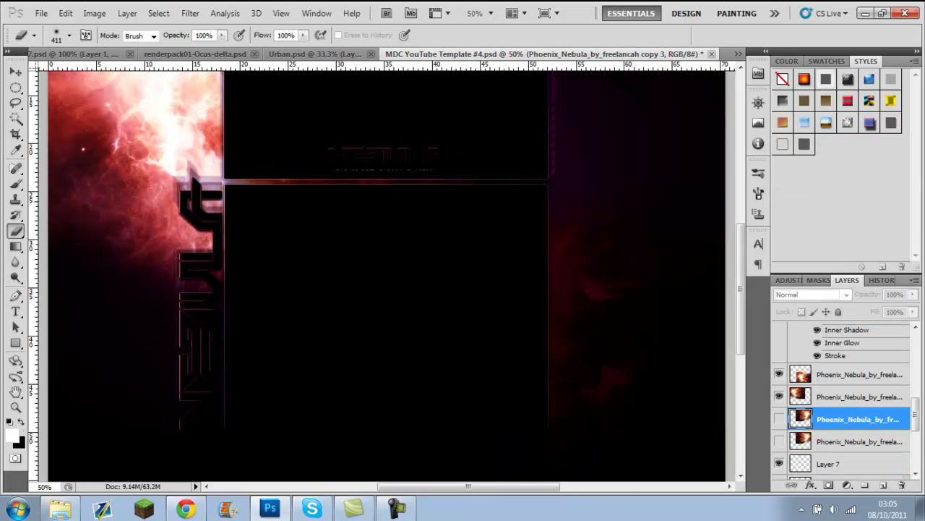
Step: Set the 'copy 2' nebula layer to Lighten blending
{"action": "left_click", "coordinate": [858, 441]}
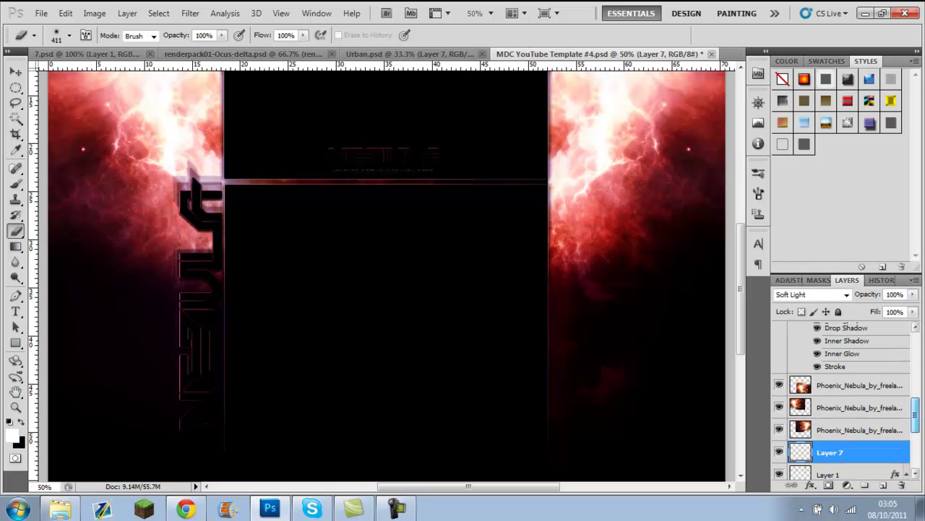
{"action": "left_click", "coordinate": [858, 391]}
{"action": "left_click", "coordinate": [813, 294]}
{"action": "left_click", "coordinate": [786, 105]}
{"action": "scroll", "coordinate": [386, 275], "scroll_direction": "down", "scroll_amount": 1}
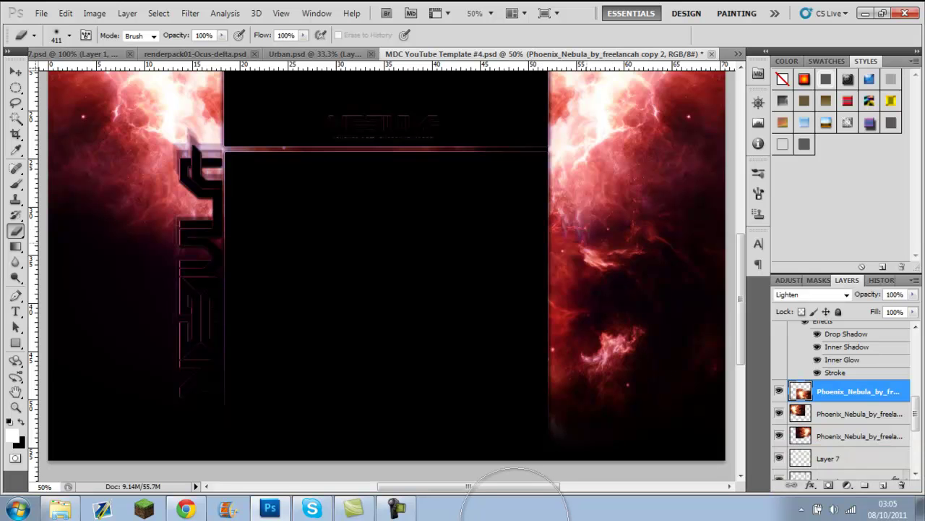
Step: Duplicate the nebula, flip the copy horizontally, and shift it left to fill the lower left
{"action": "right_click", "coordinate": [859, 391]}
{"action": "key", "text": "Escape"}
{"action": "key", "text": "ctrl+j"}
{"action": "key", "text": "ctrl+t"}
{"action": "right_click", "coordinate": [568, 258]}
{"action": "left_click", "coordinate": [609, 456]}
{"action": "left_click_drag", "start_coordinate": [312, 318], "coordinate": [272, 318]}
{"action": "key", "text": "Return"}
Step: Switch to the Eraser and select the third nebula layer
{"action": "key", "text": "e"}
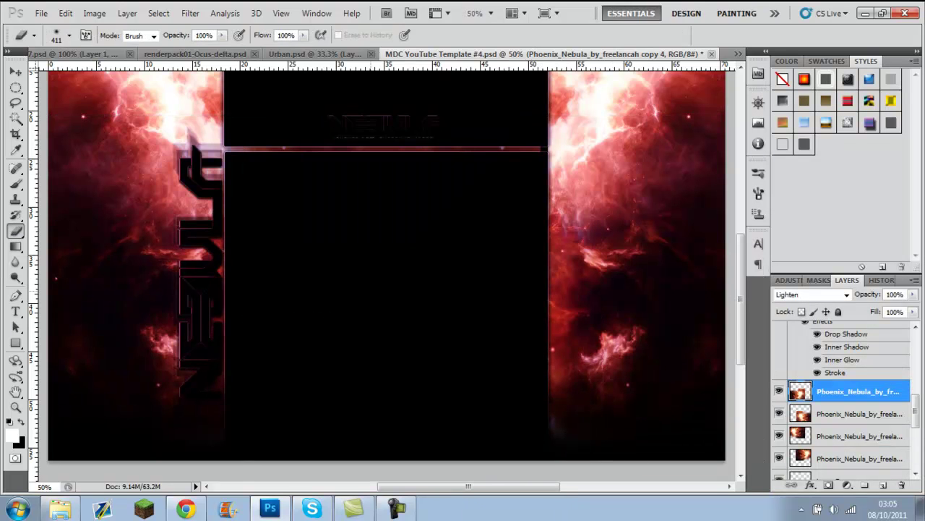
{"action": "scroll", "coordinate": [514, 477], "scroll_direction": "up", "scroll_amount": 5}
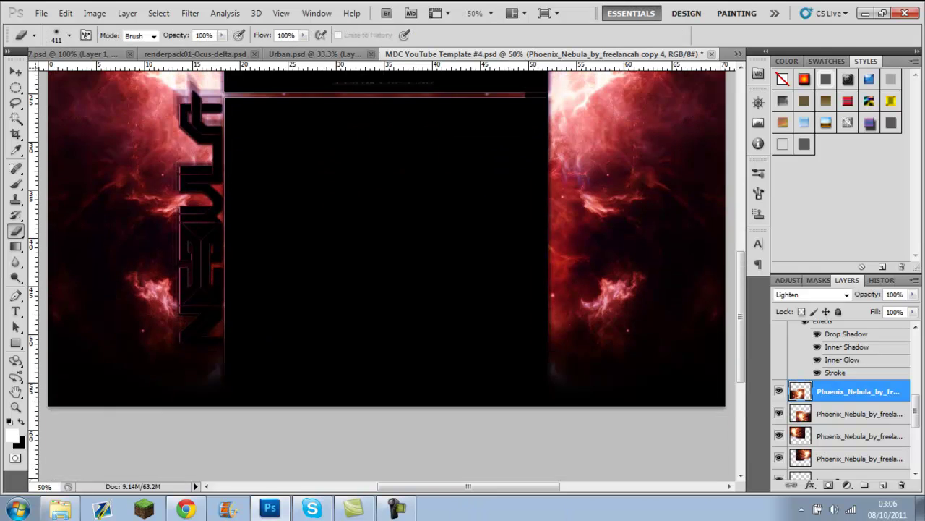
{"action": "key", "text": "alt+bracketleft"}
{"action": "key", "text": "alt+bracketleft"}
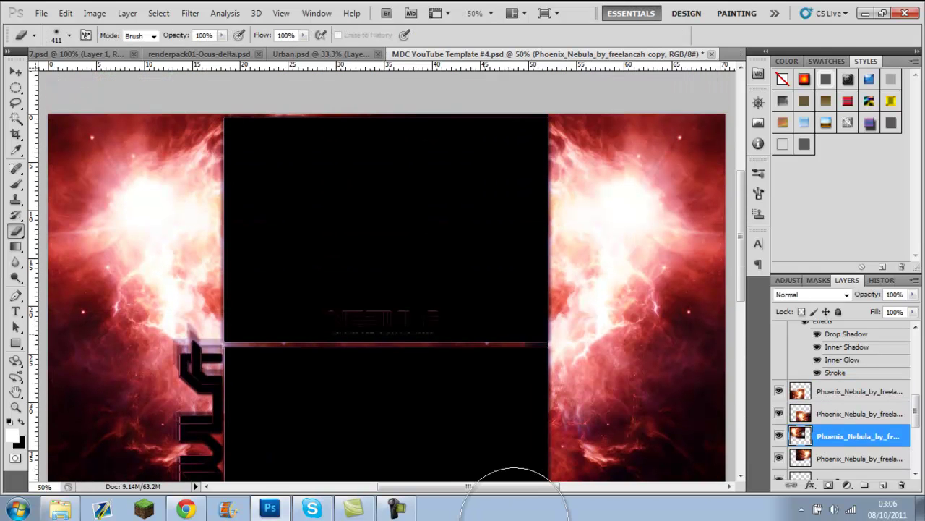
{"action": "scroll", "coordinate": [515, 499], "scroll_direction": "down", "scroll_amount": 5}
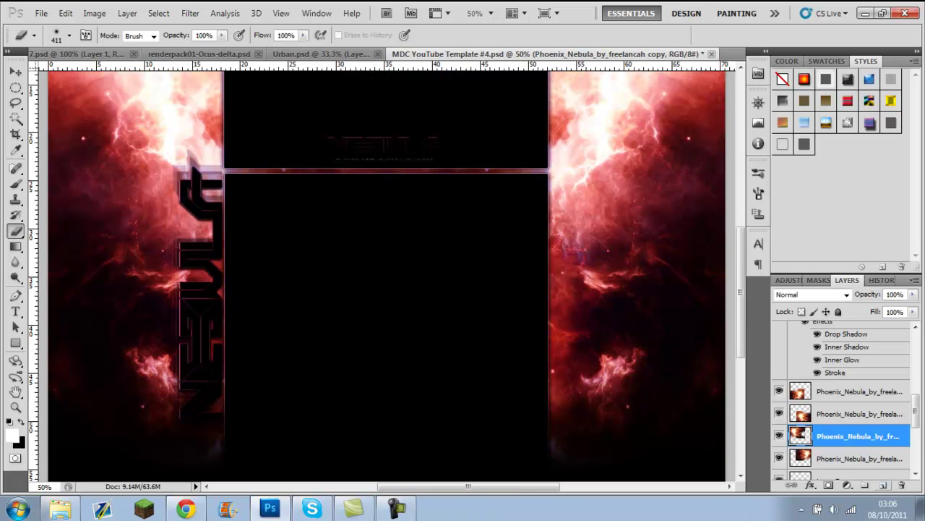
{"action": "key", "text": "ctrl+shift+alt+n"}
Step: Paint red over the nebulae on Layer 8 with a size 484 brush, set it to Overlay, then switch to purple
{"action": "left_click", "coordinate": [11, 433]}
{"action": "key", "text": "Return"}
{"action": "key", "text": "b"}
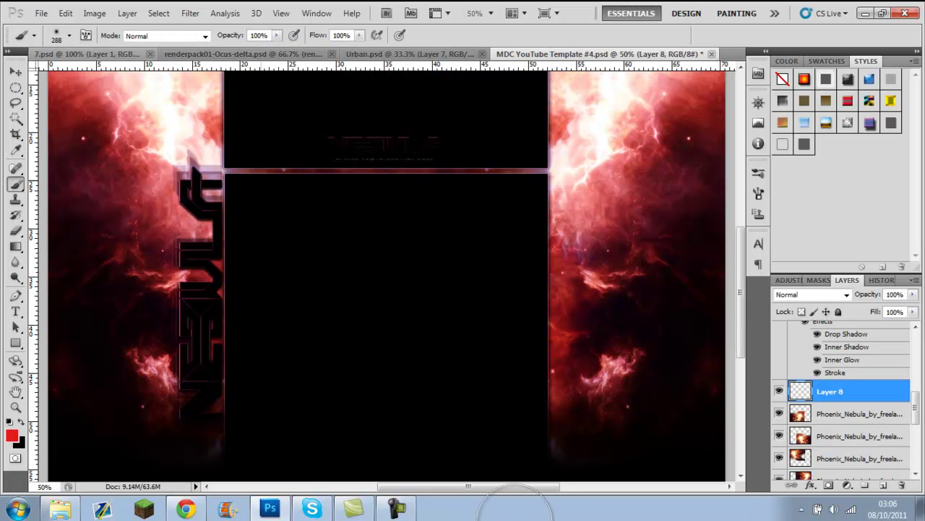
{"action": "key", "text": "Return"}
{"action": "key", "text": "Return"}
{"action": "scroll", "coordinate": [514, 499], "scroll_direction": "up", "scroll_amount": 1}
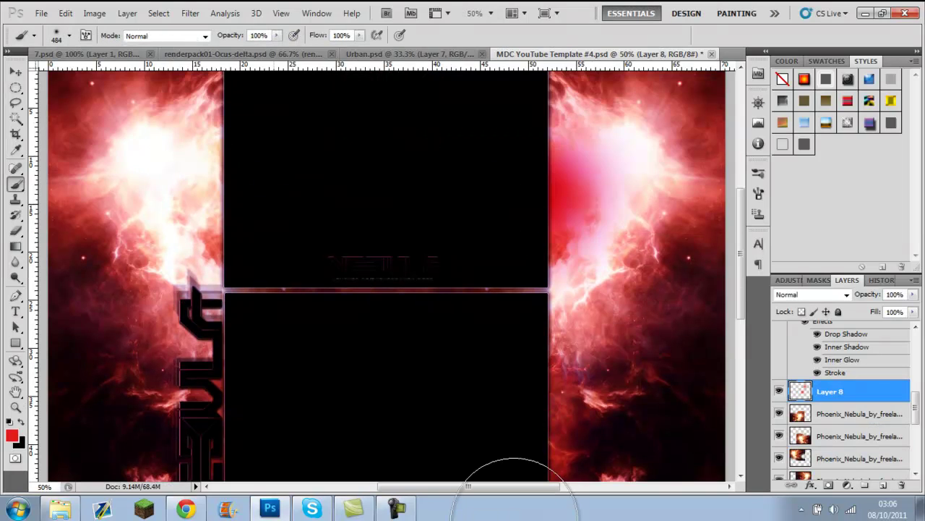
{"action": "left_click", "coordinate": [812, 294]}
{"action": "left_click", "coordinate": [803, 154]}
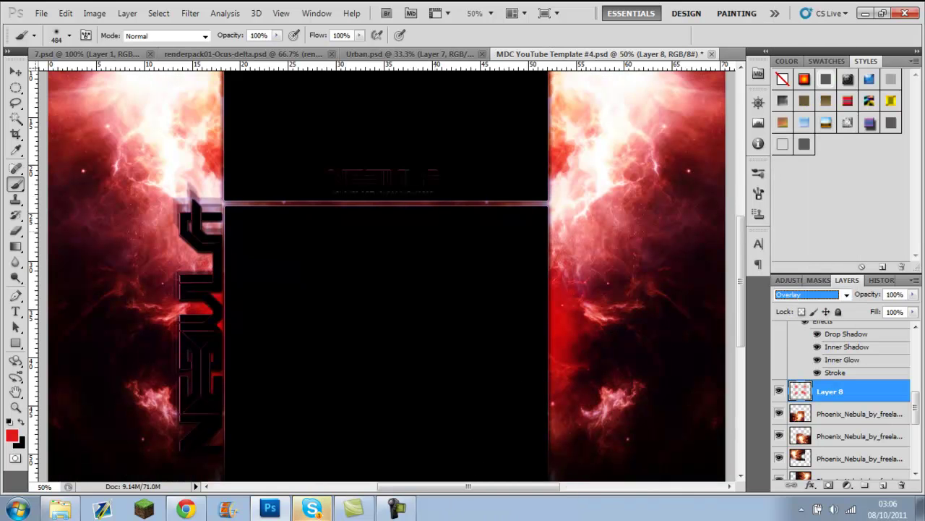
{"action": "scroll", "coordinate": [515, 499], "scroll_direction": "down", "scroll_amount": 1}
{"action": "left_click", "coordinate": [516, 248]}
{"action": "left_click", "coordinate": [688, 146]}
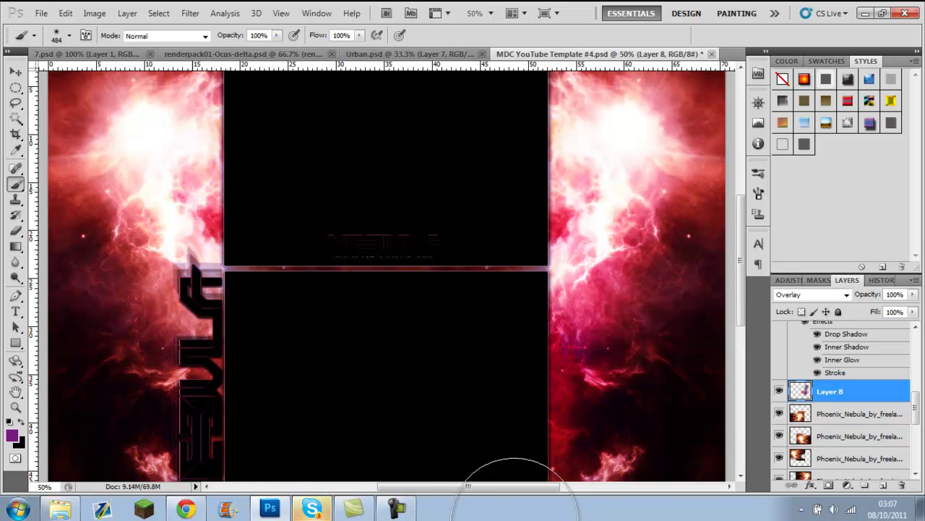
Step: View the finished nebula template full screen with the panels hidden
{"action": "key", "text": "alt+v"}
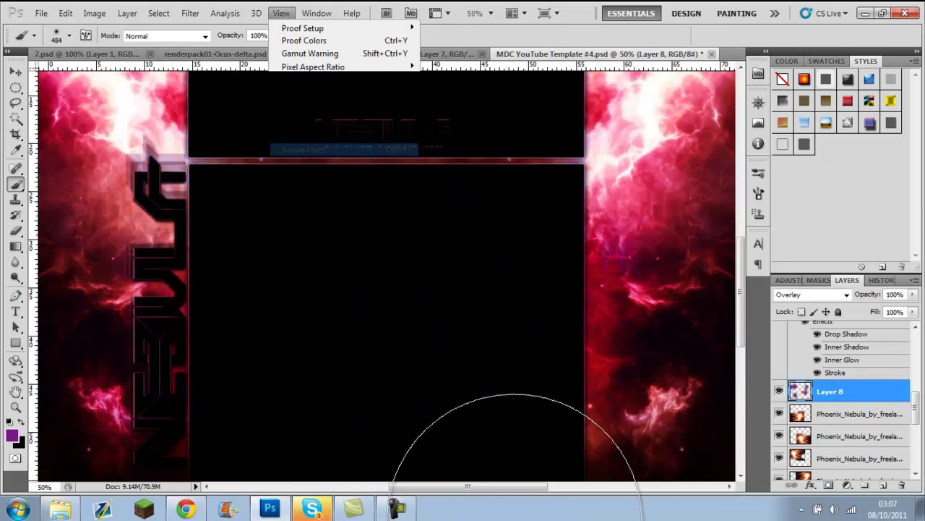
{"action": "scroll", "coordinate": [515, 462], "scroll_direction": "up", "scroll_amount": 2}
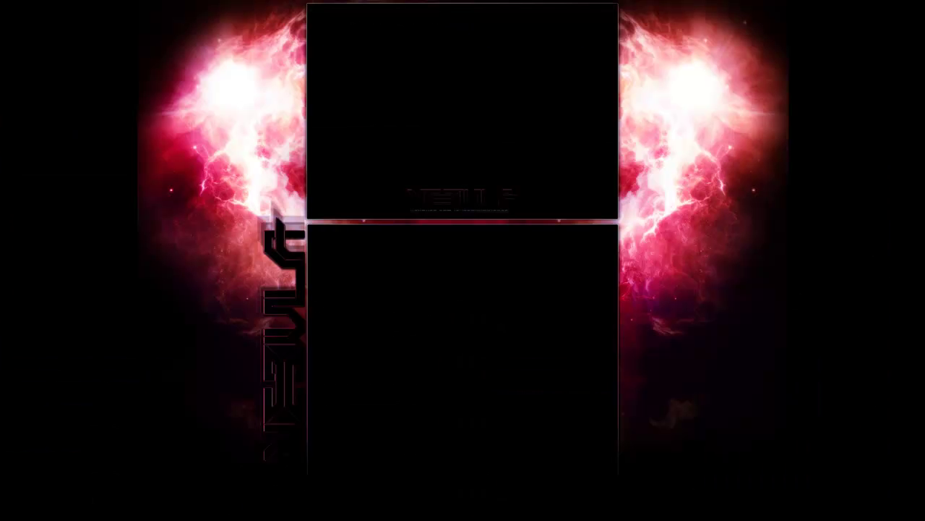